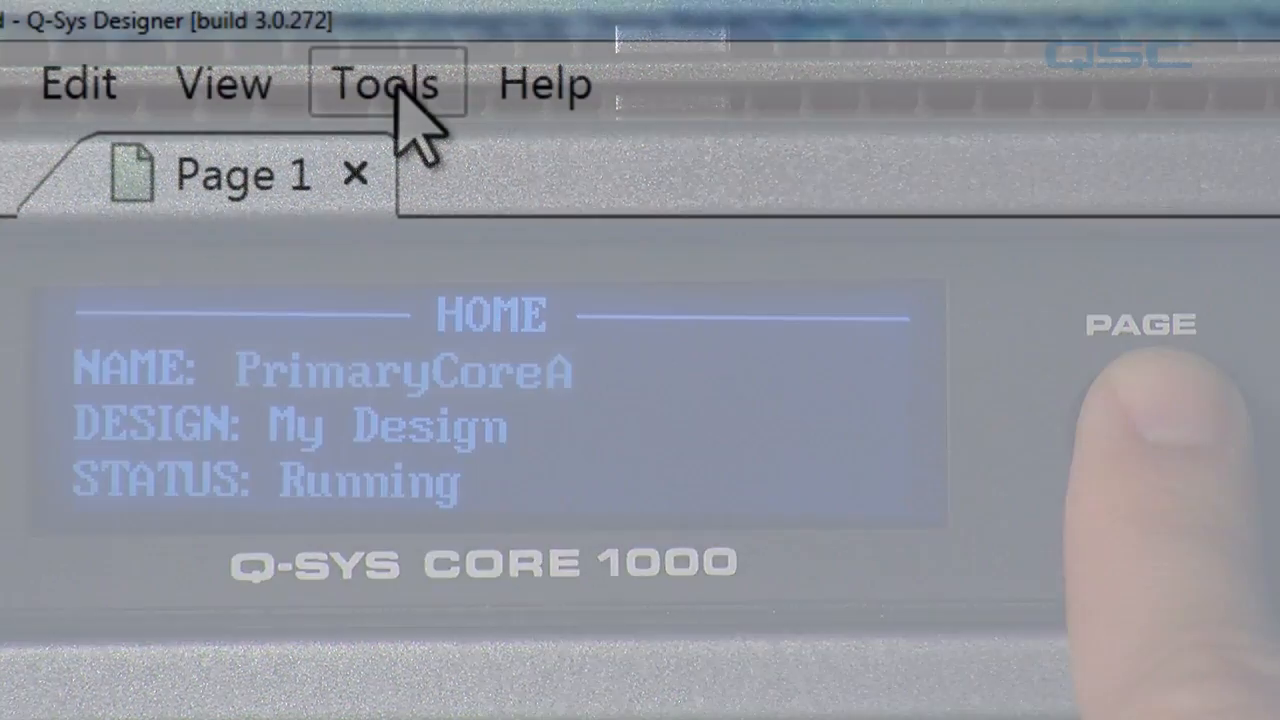
Open the Q-Sys Configurator and select the primarycorea Core from the device list.
click(386, 83)
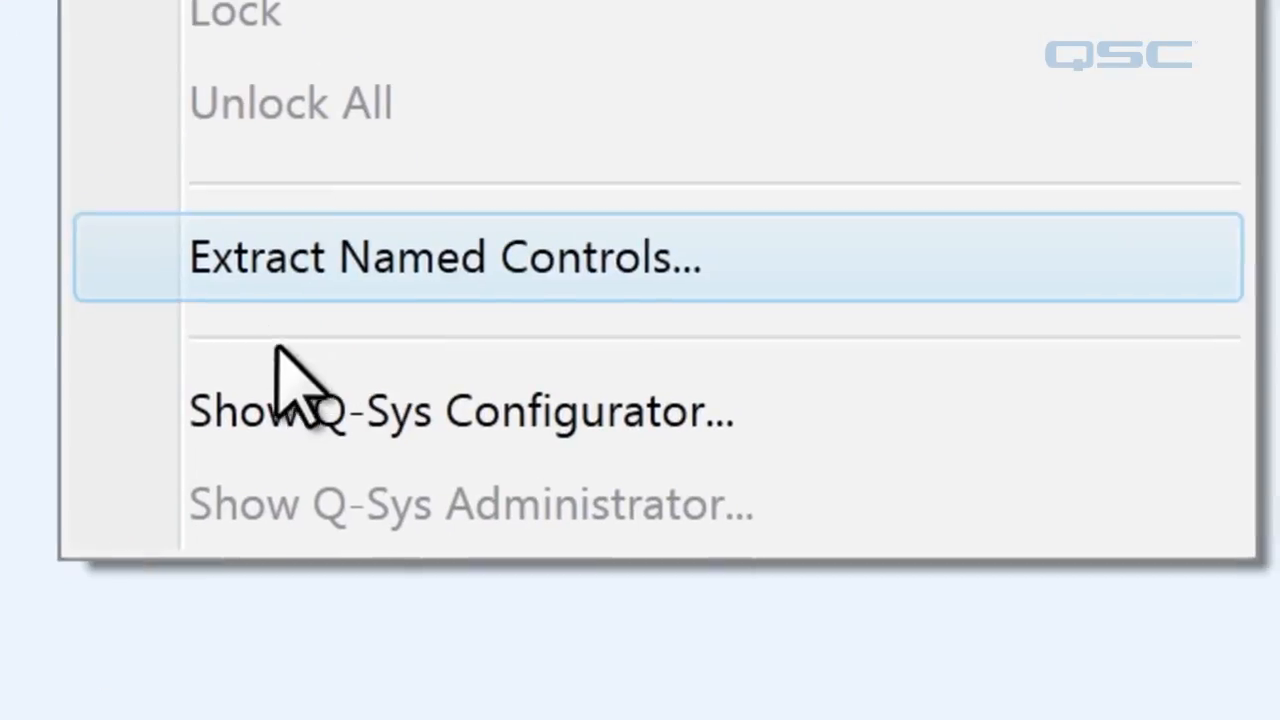
click(274, 406)
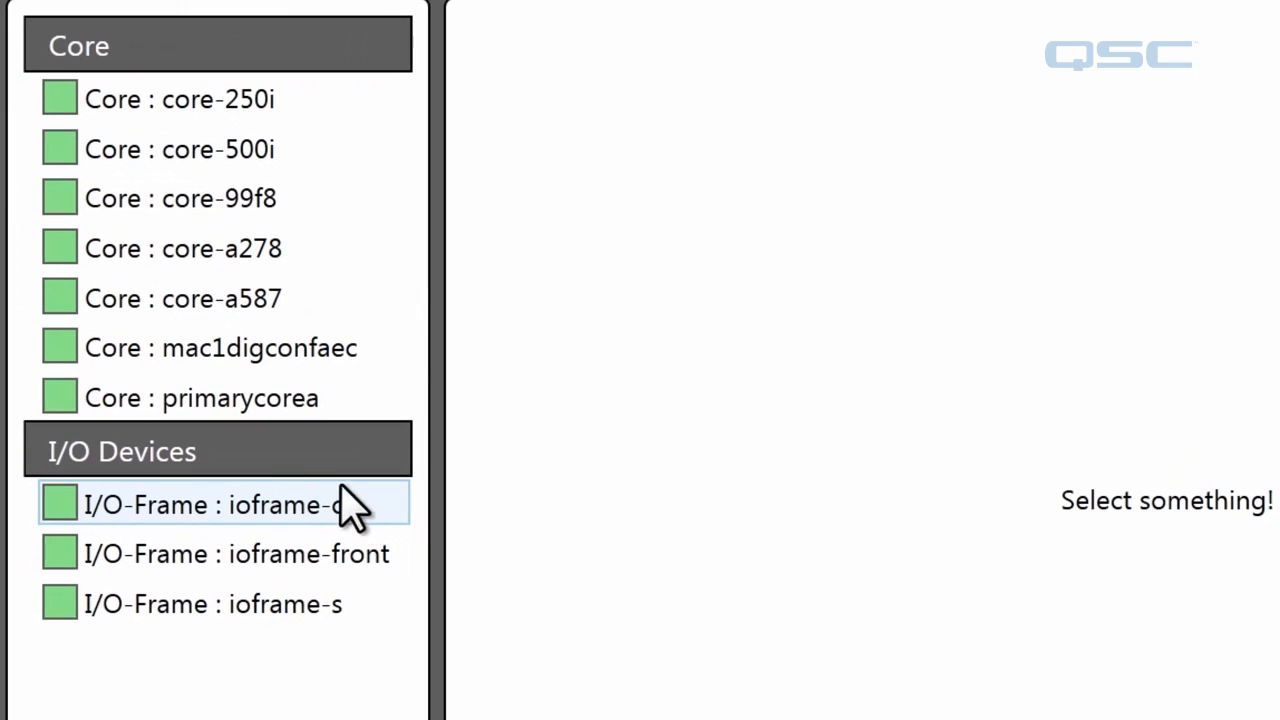
click(255, 415)
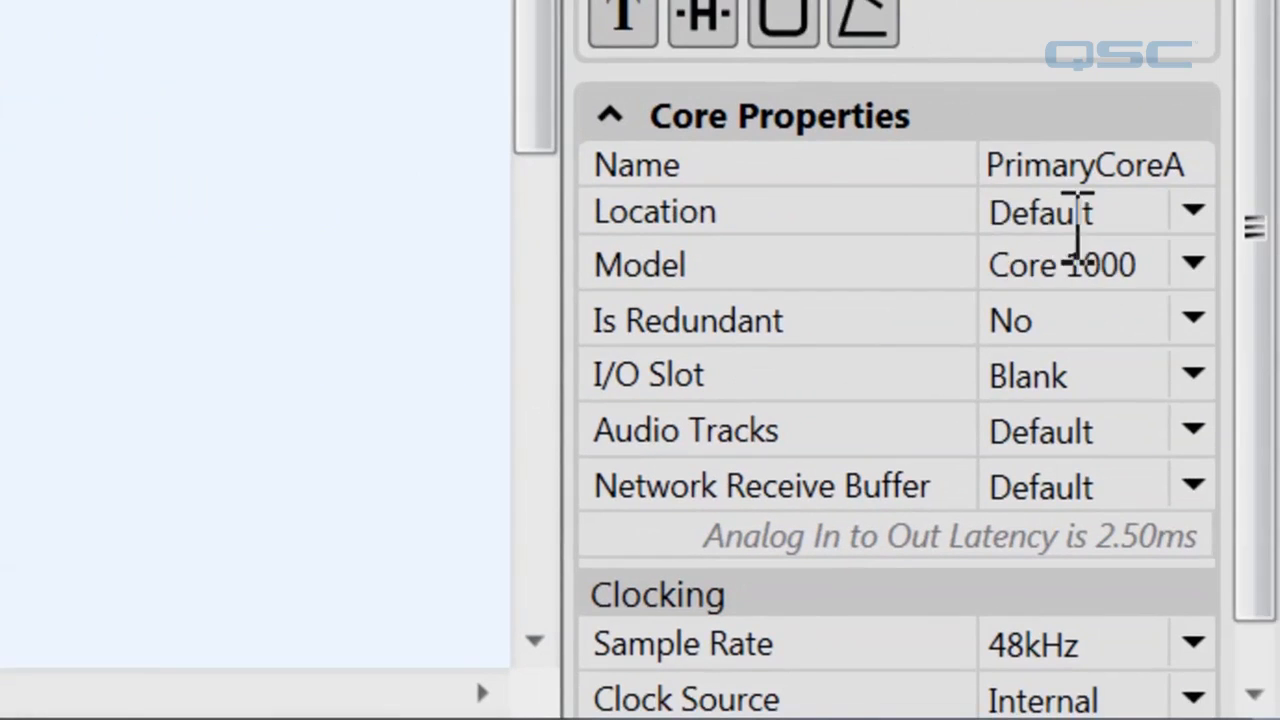
Set the location of the PrimaryCoreA Core to FrontofHouse in its properties.
click(1062, 178)
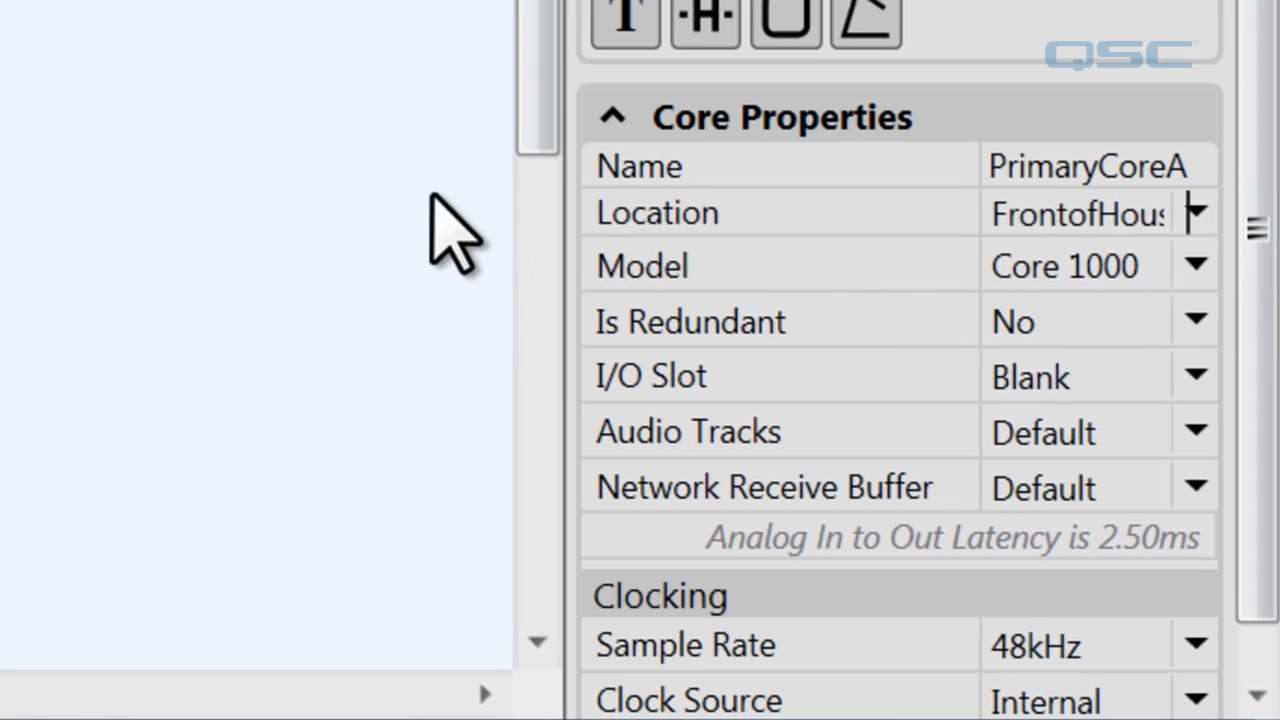
click(1130, 530)
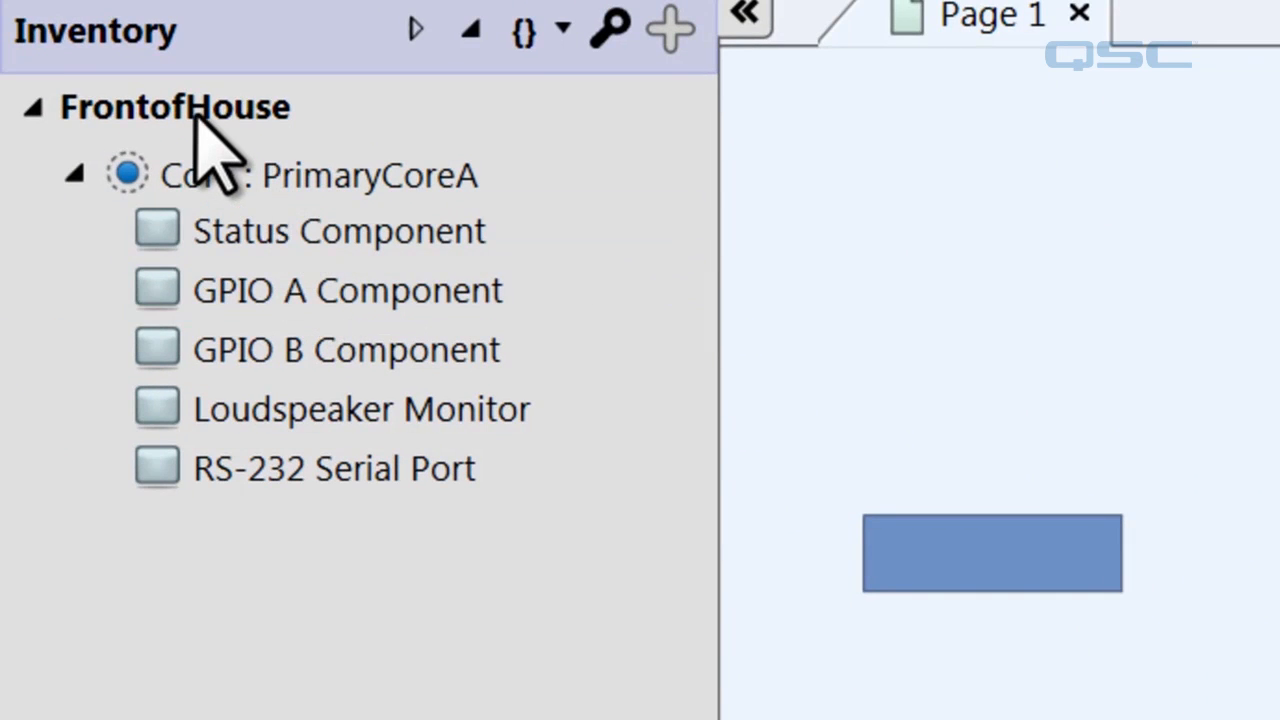
click(248, 168)
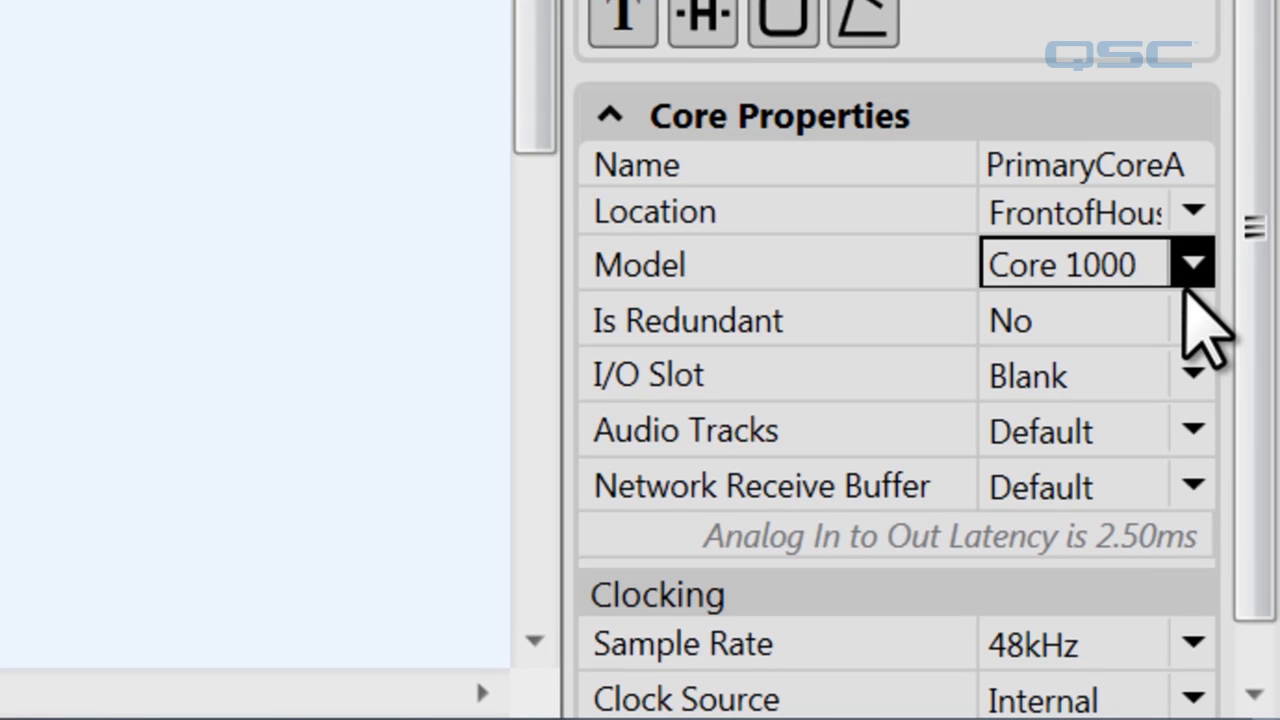
Make the Core redundant and name its backup BackupCoreB.
click(1190, 325)
click(1128, 371)
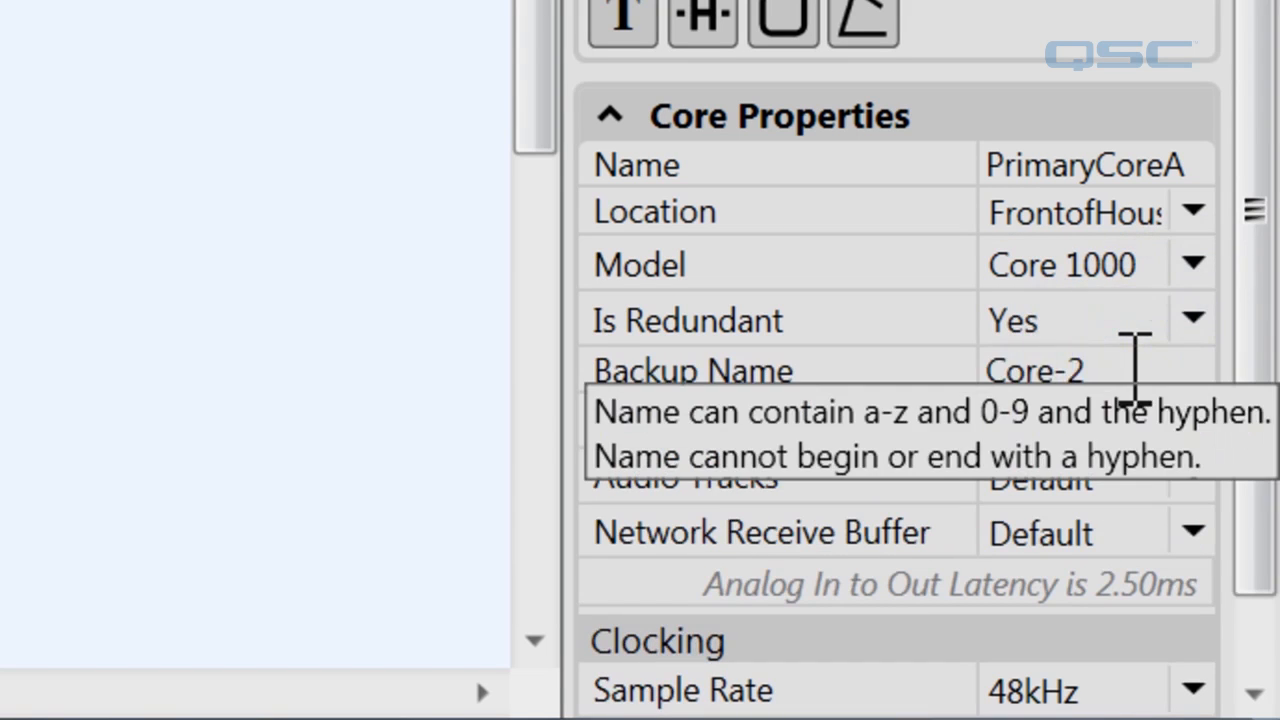
click(1136, 368)
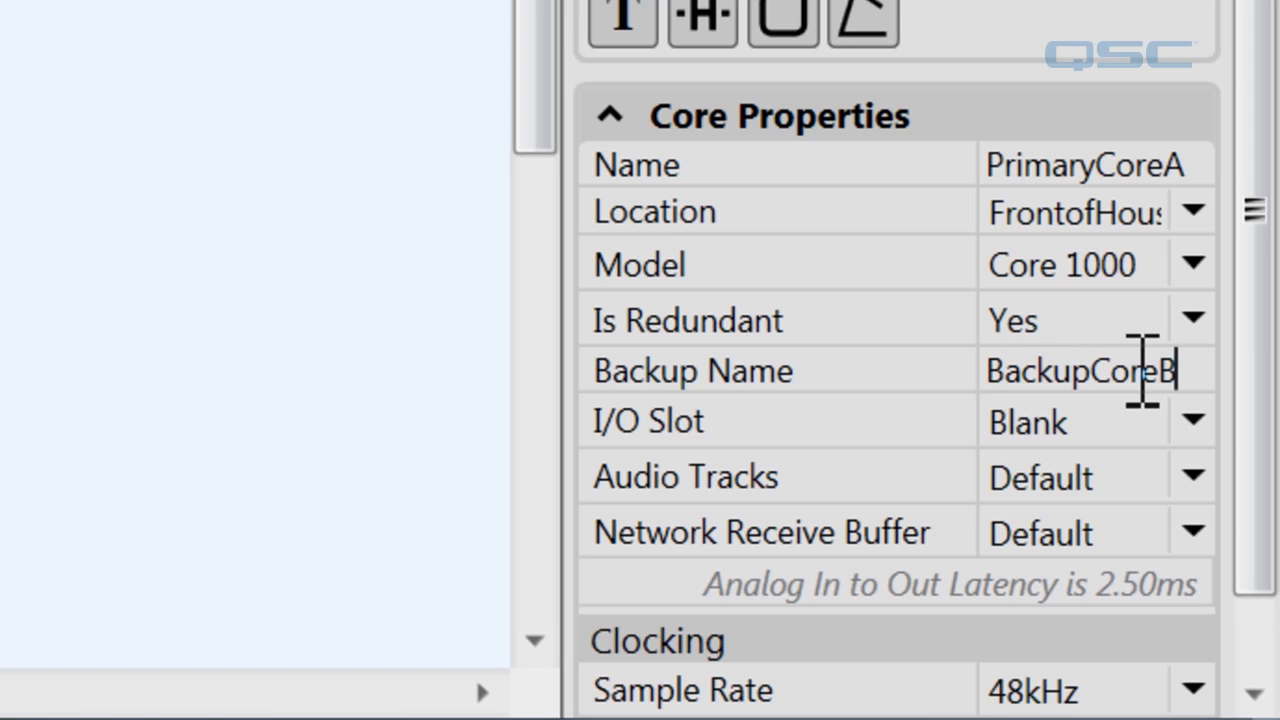
click(180, 274)
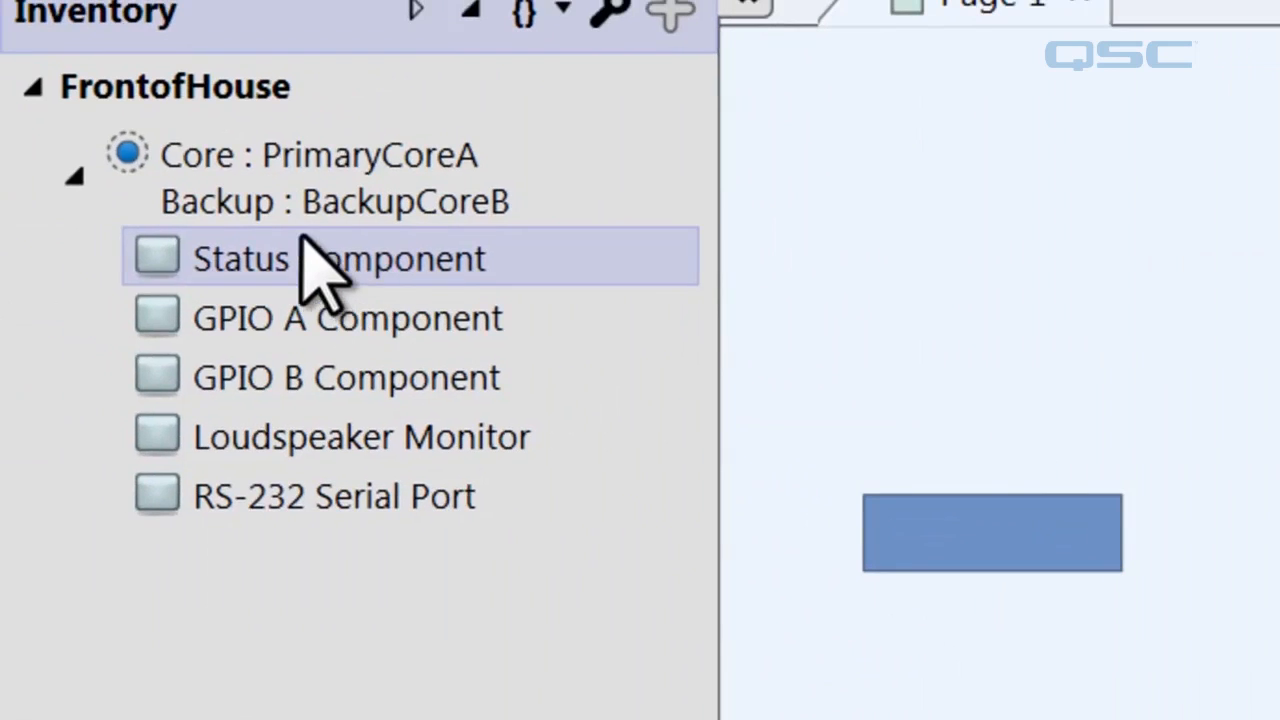
click(297, 203)
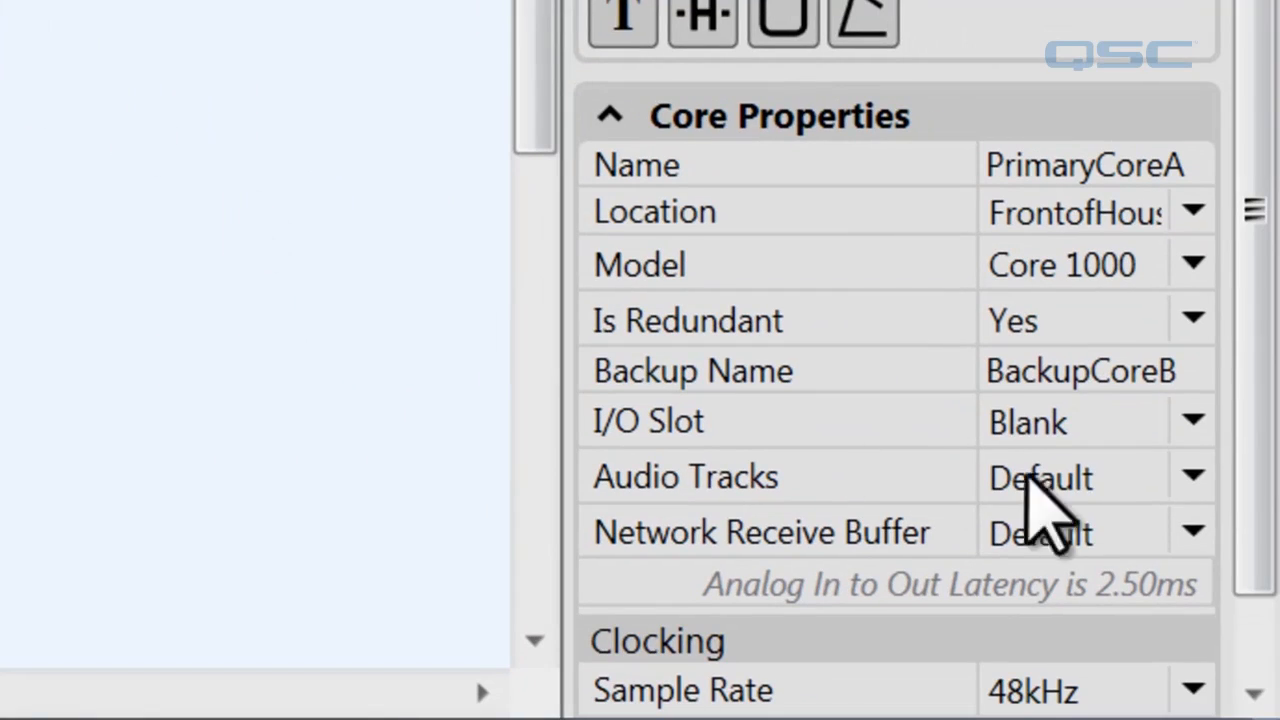
Set the Core's I/O slot to Mic/Line In High Performance and review the Audio Tracks choices, leaving them at Default.
click(1184, 430)
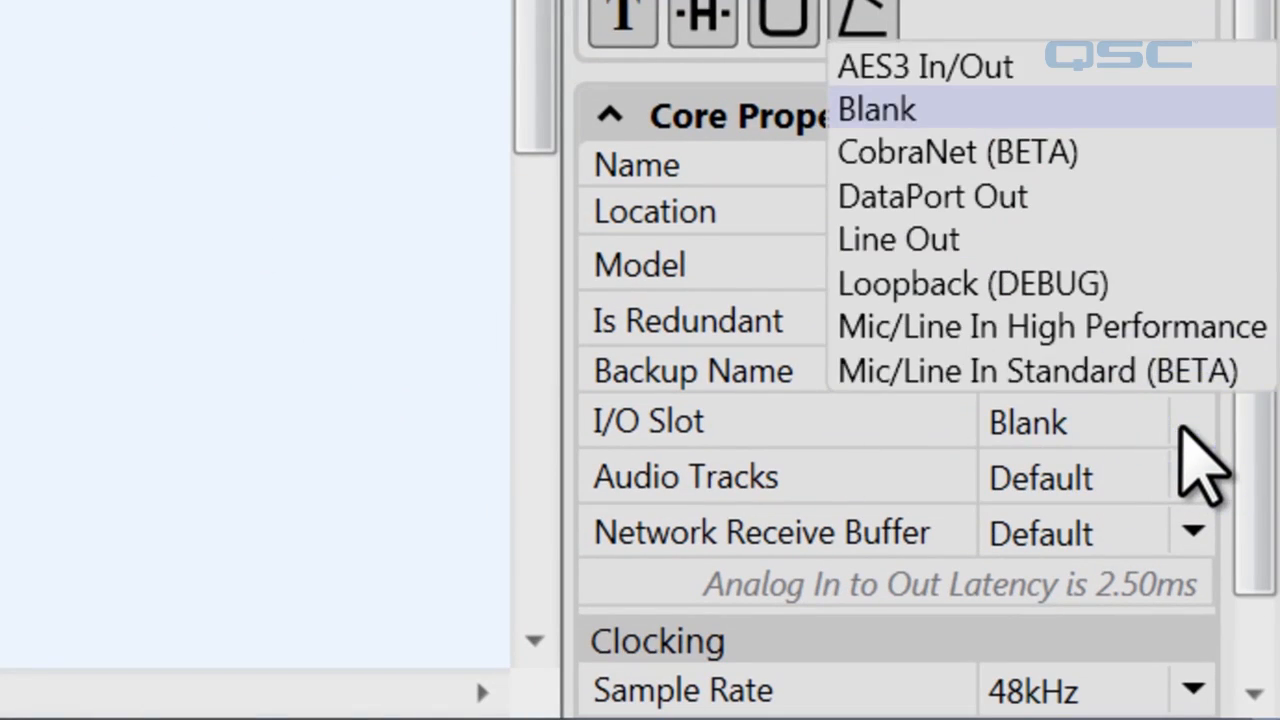
click(934, 328)
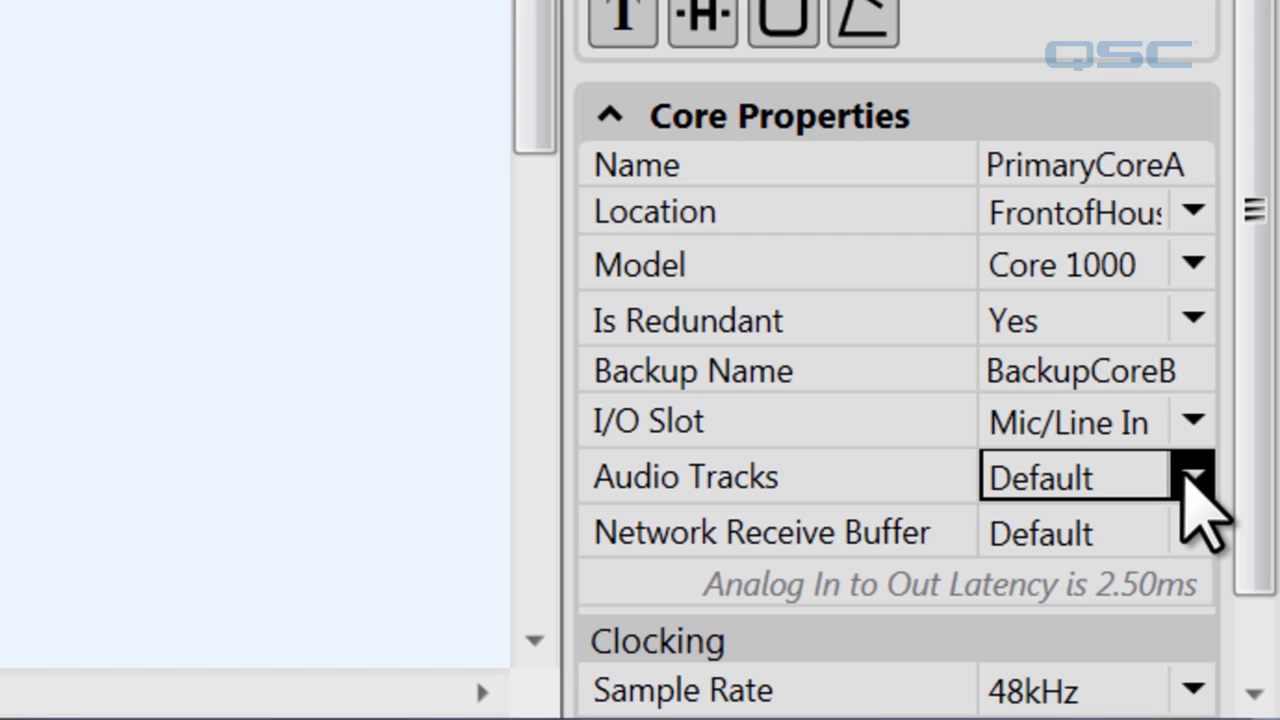
click(1190, 476)
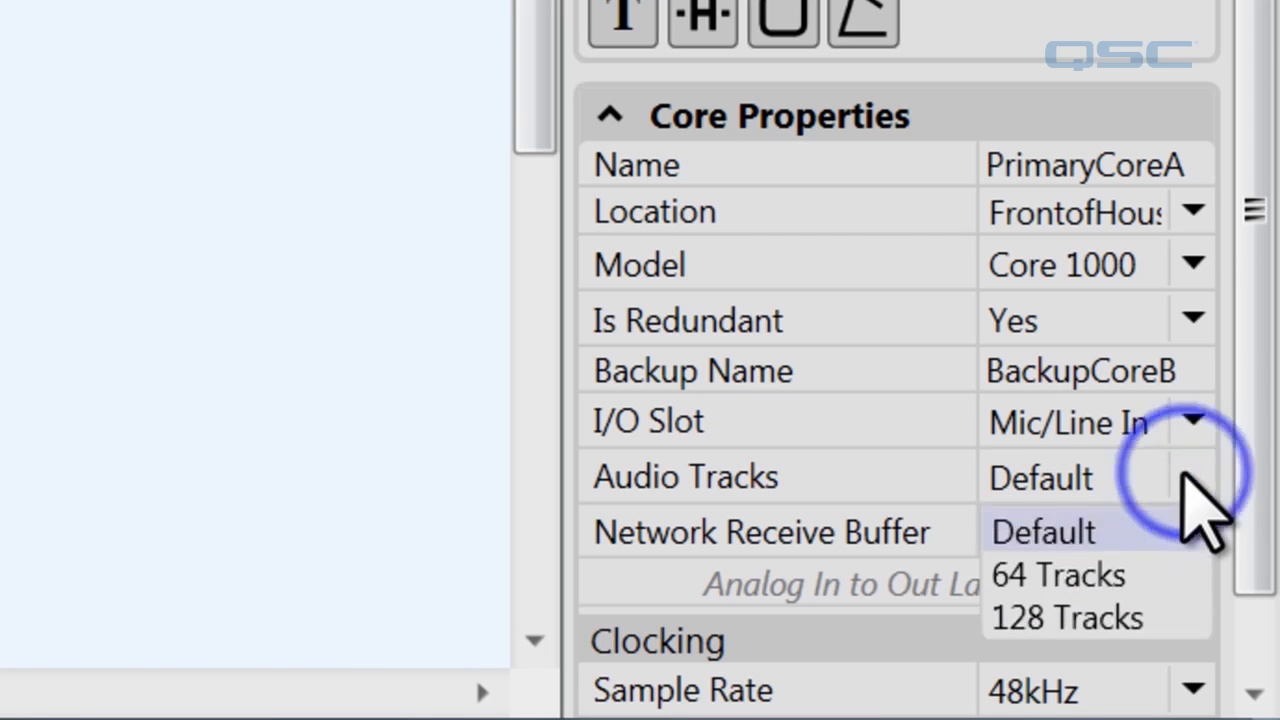
click(830, 462)
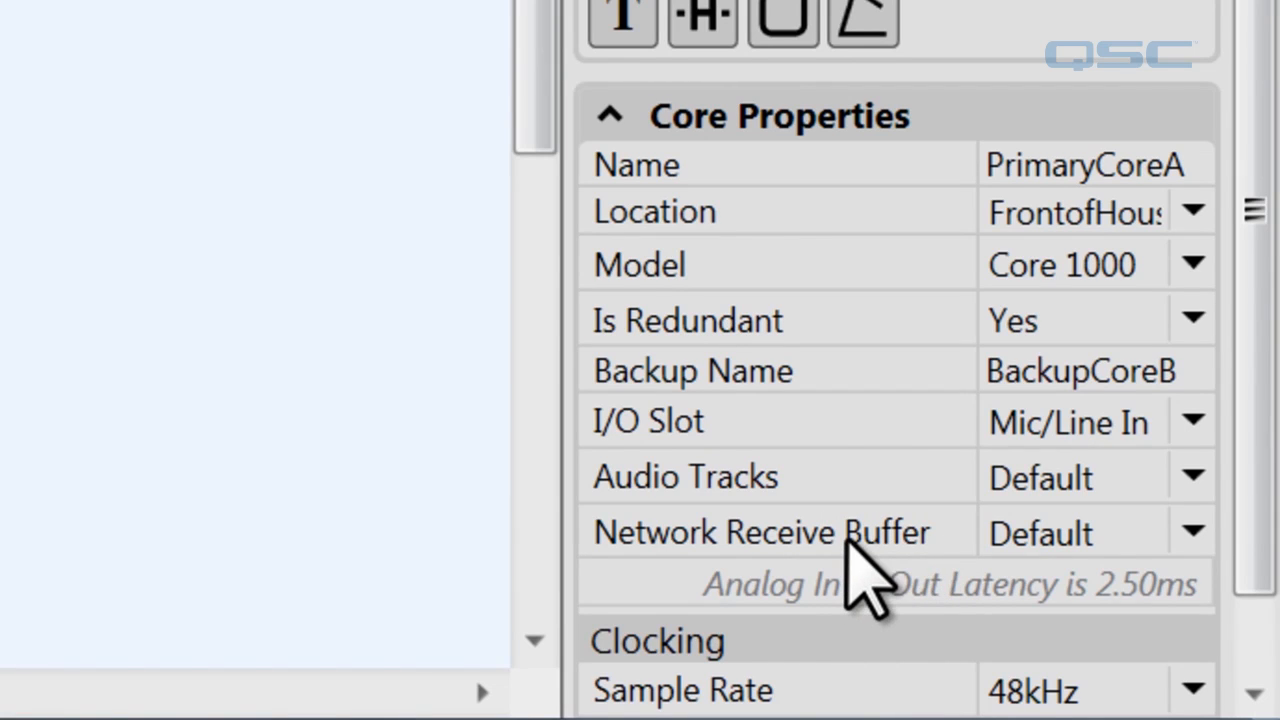
drag(1250, 430, 1257, 657)
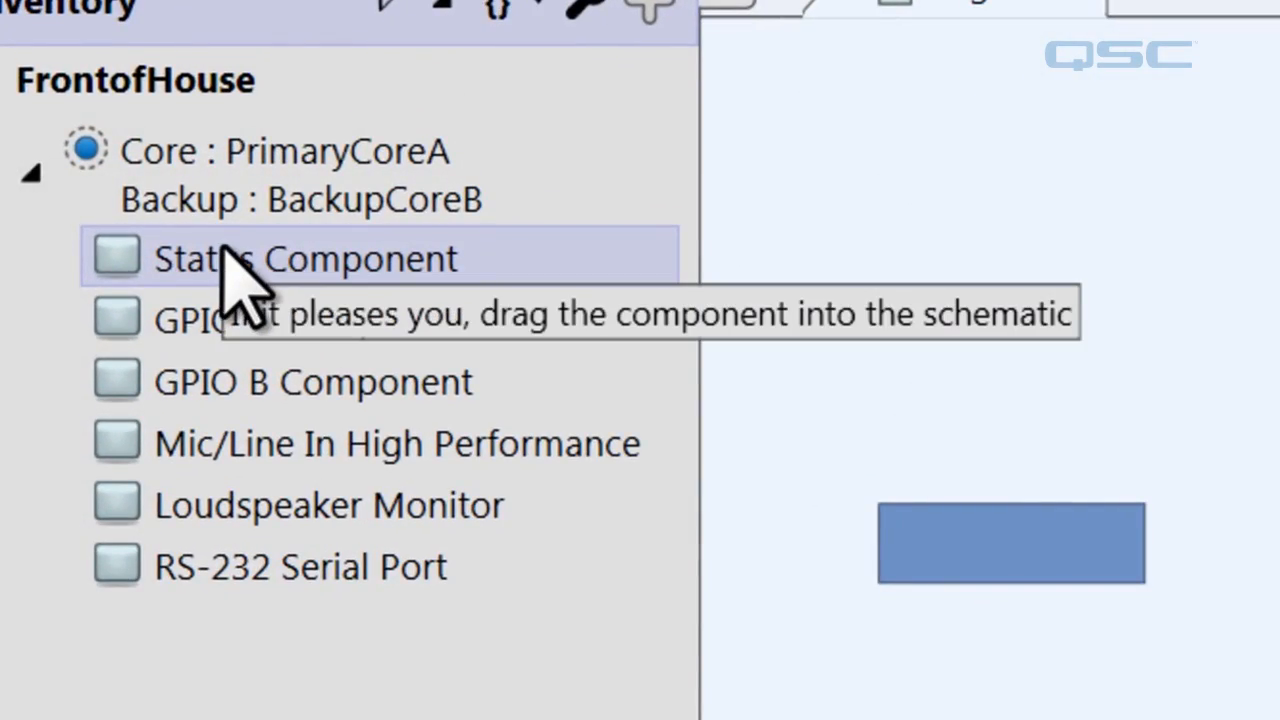
Place the Core's Status Component in the schematic above the blue rectangle and open its control panel.
drag(224, 246, 900, 242)
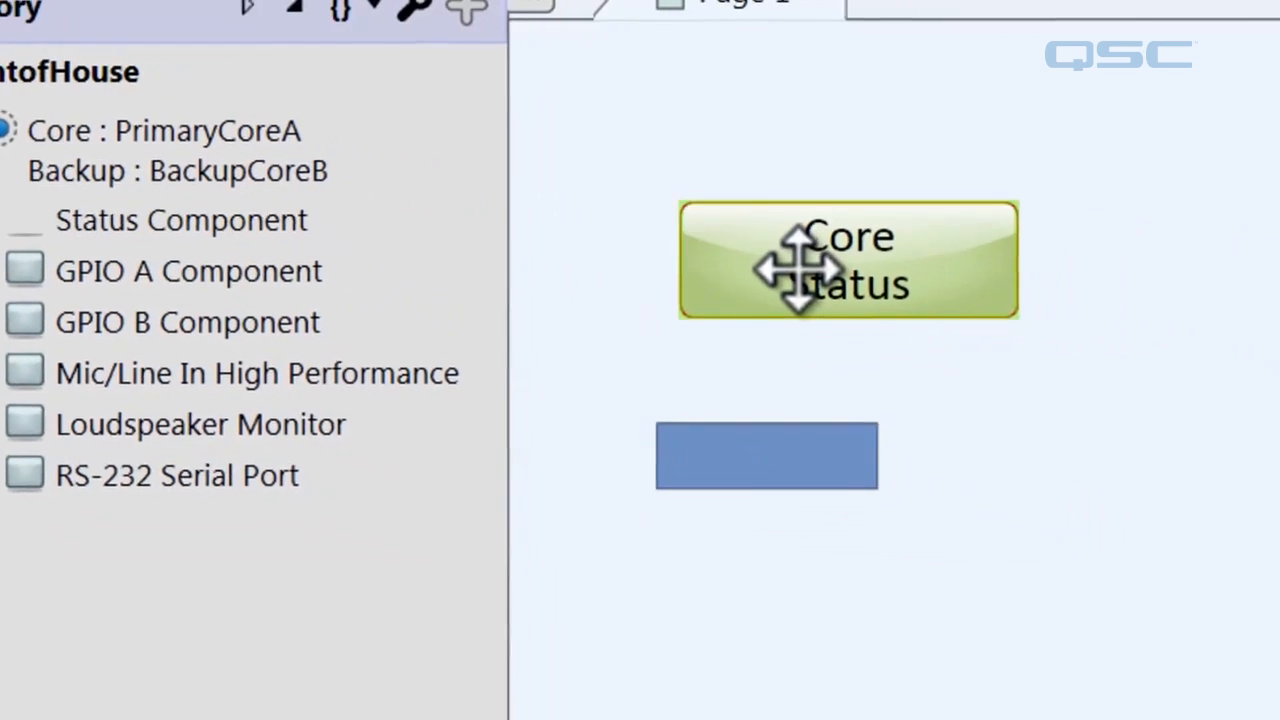
double_click(800, 265)
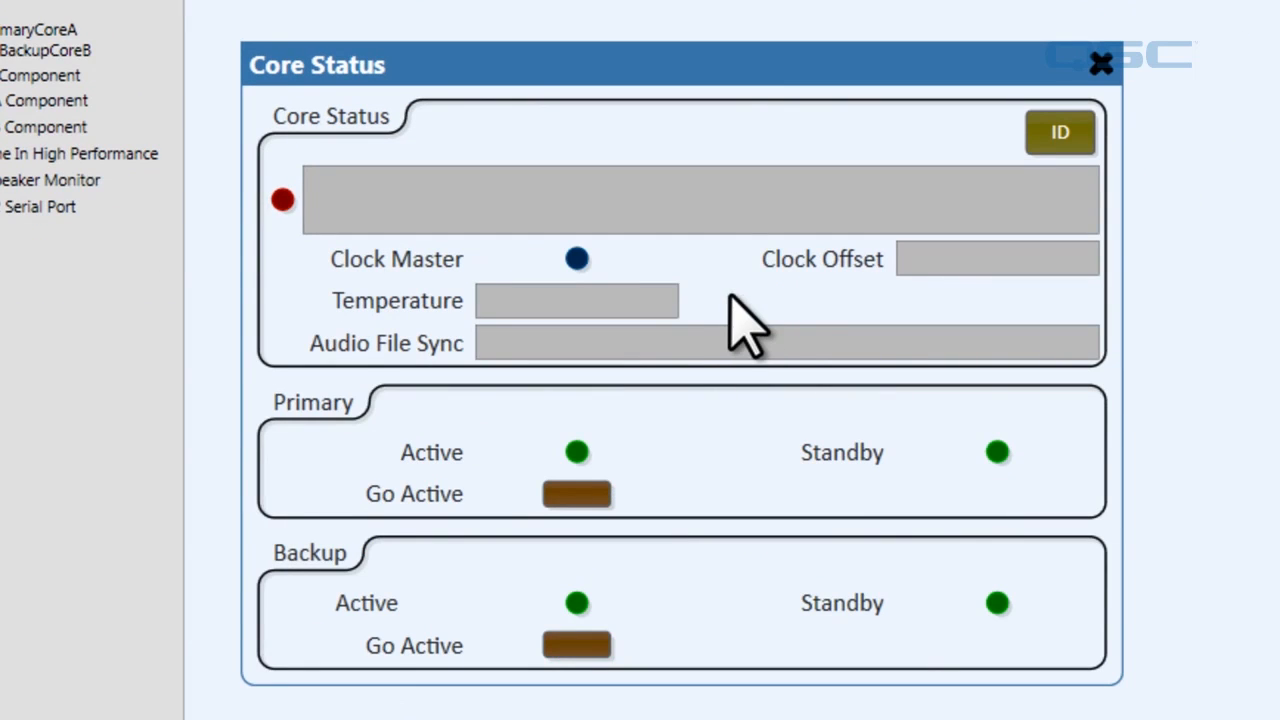
click(553, 207)
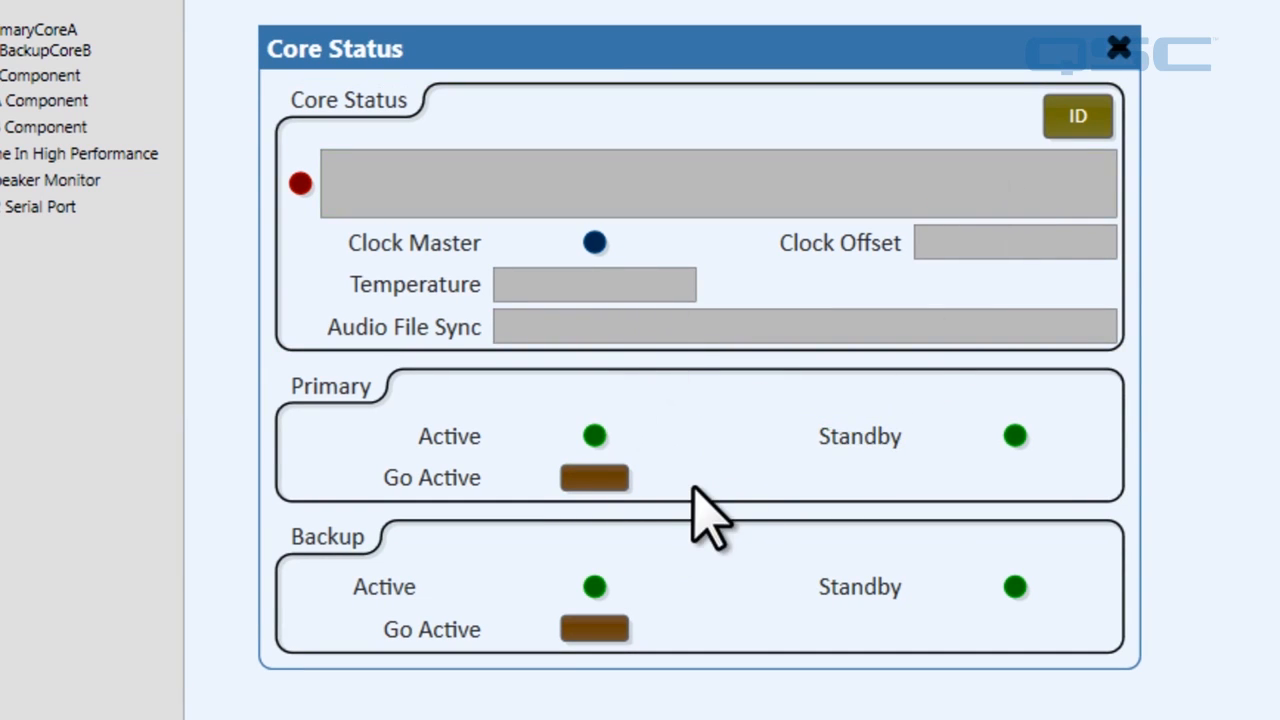
Move the Core Status control panel aside and set the Core's Verbose property to Yes to view its CPU Statistics.
drag(656, 48, 878, 35)
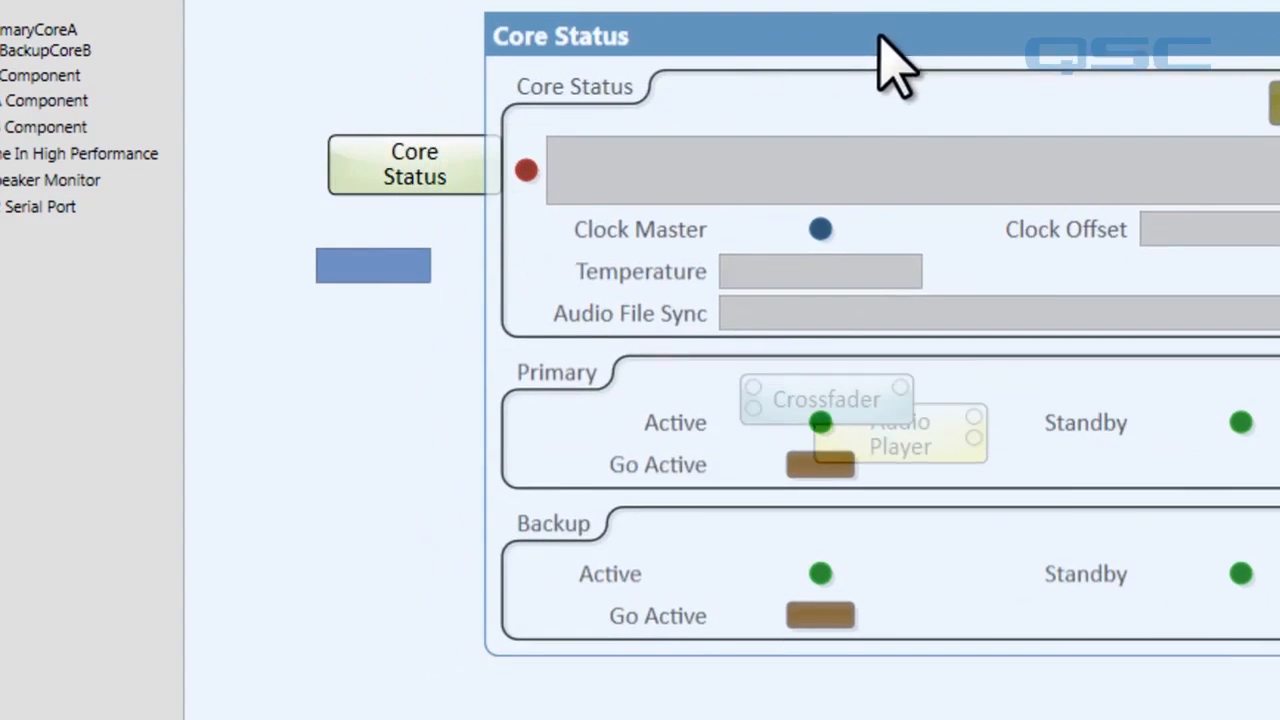
click(397, 172)
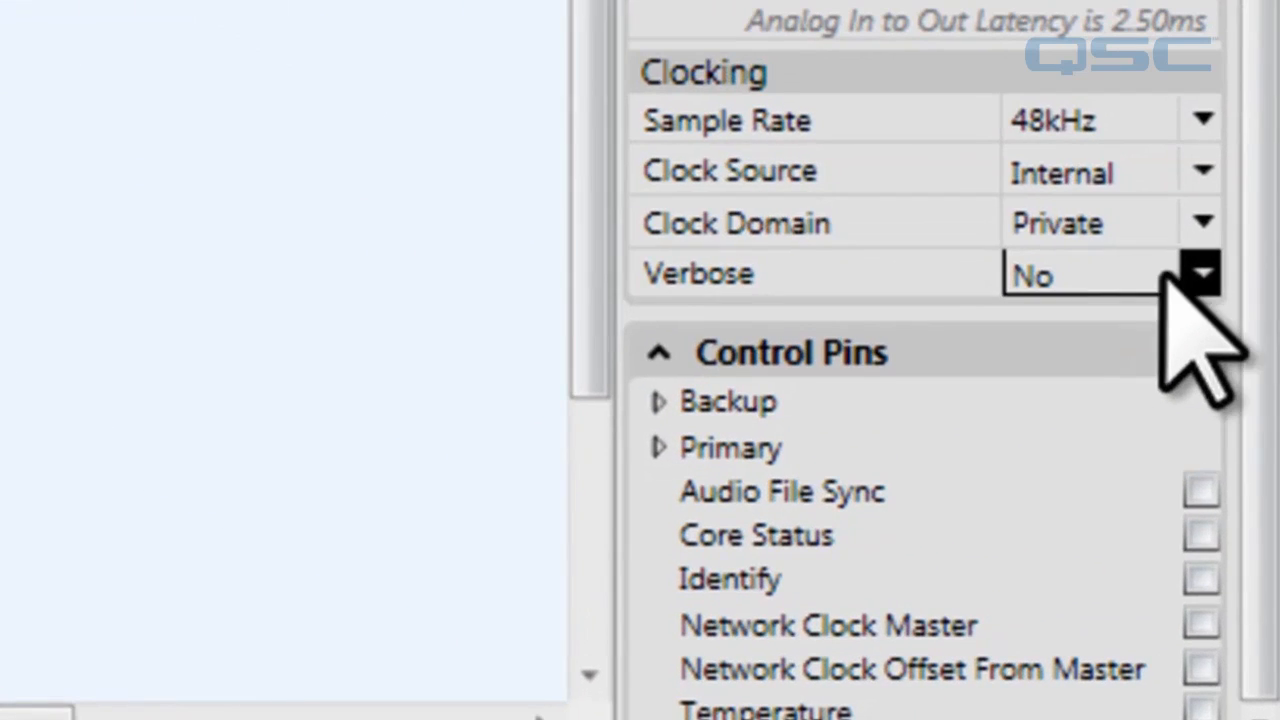
click(1205, 273)
click(1129, 325)
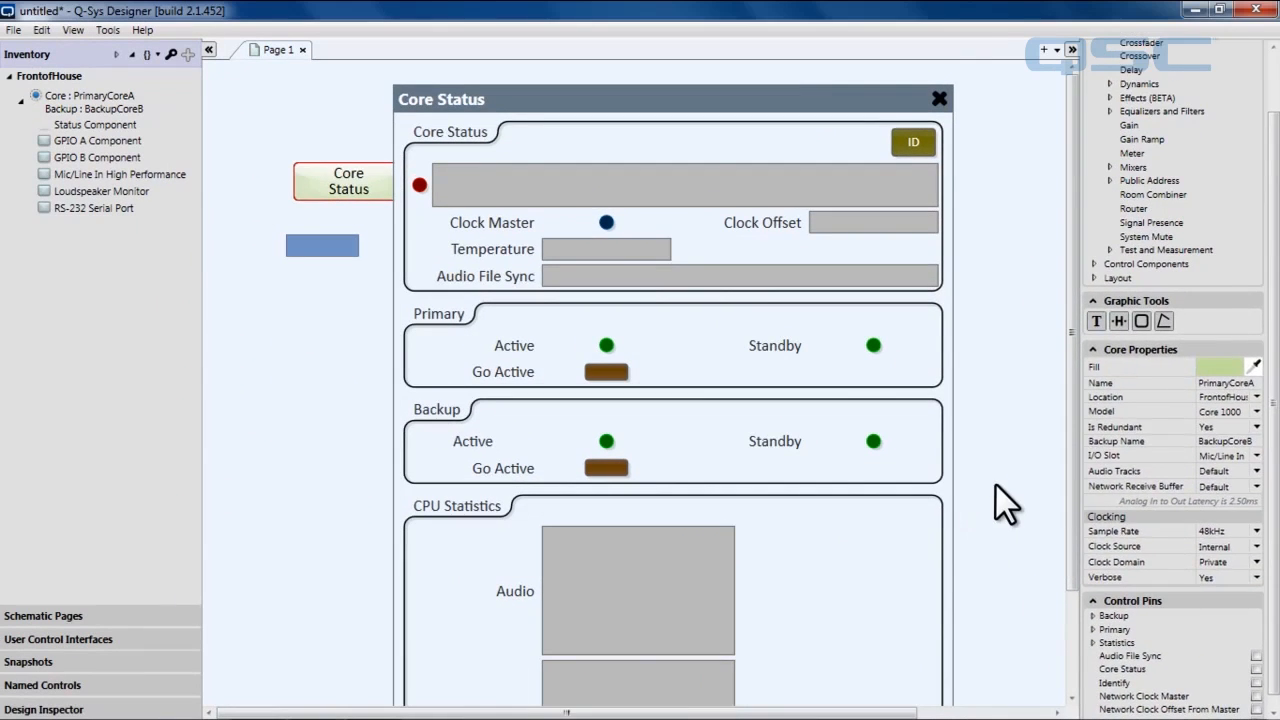
click(446, 31)
drag(1071, 470, 1062, 588)
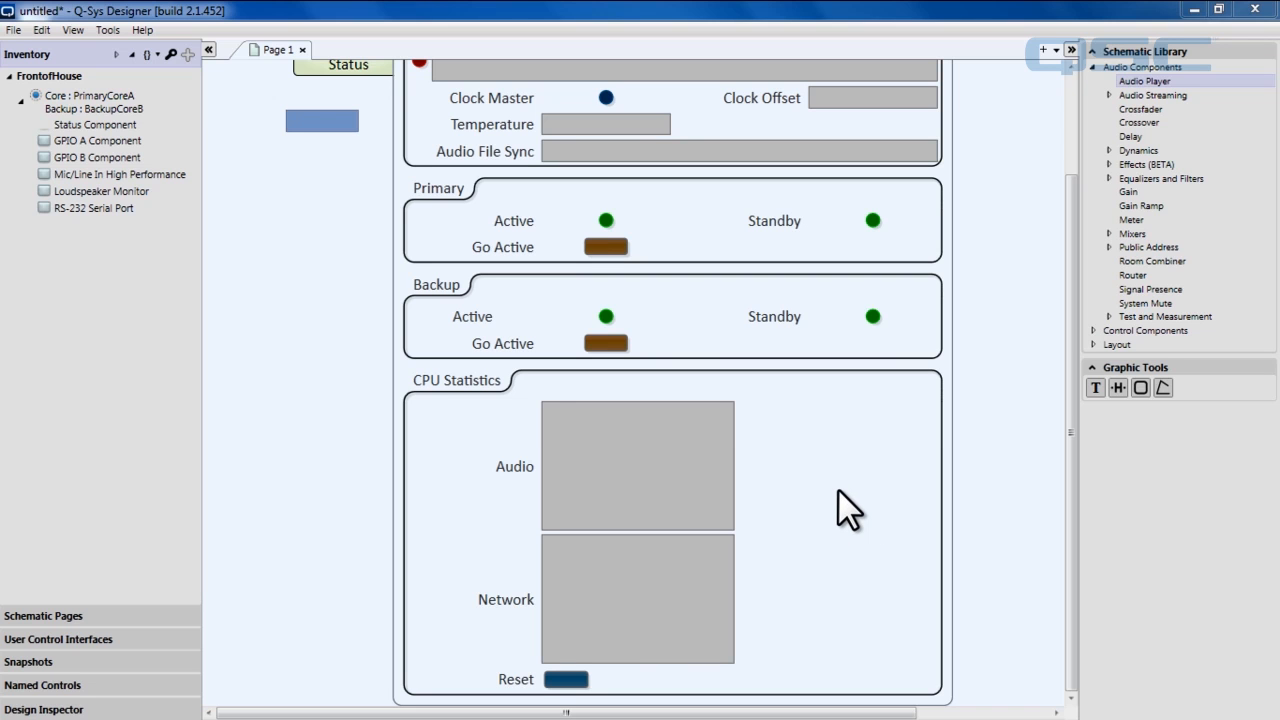
drag(683, 449, 300, 324)
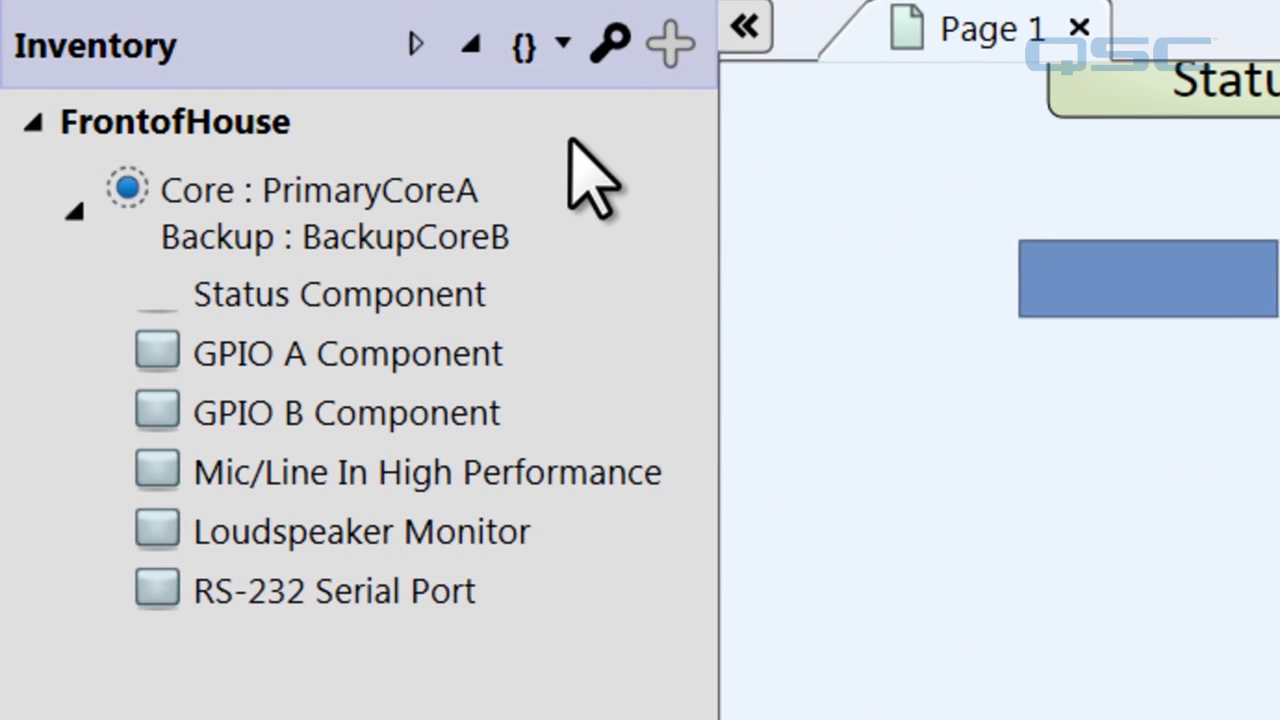
Add an I/O Frame from the peripherals to the design inventory.
click(672, 44)
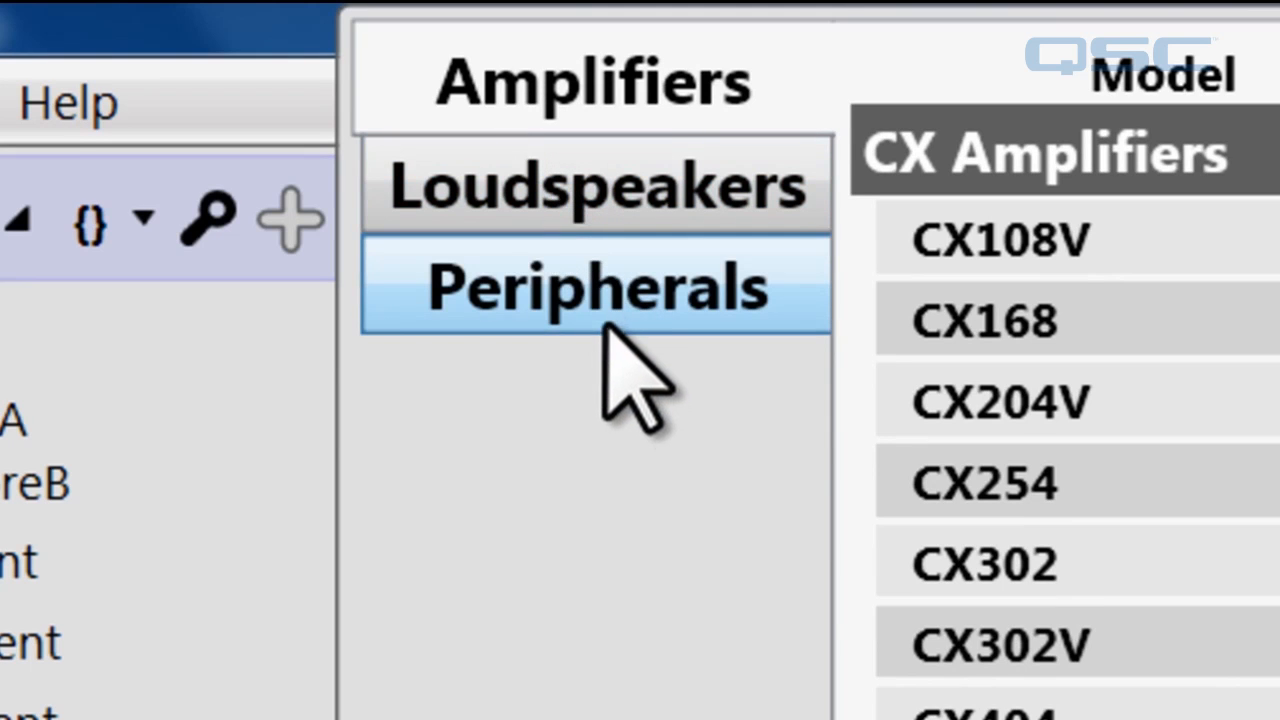
click(576, 308)
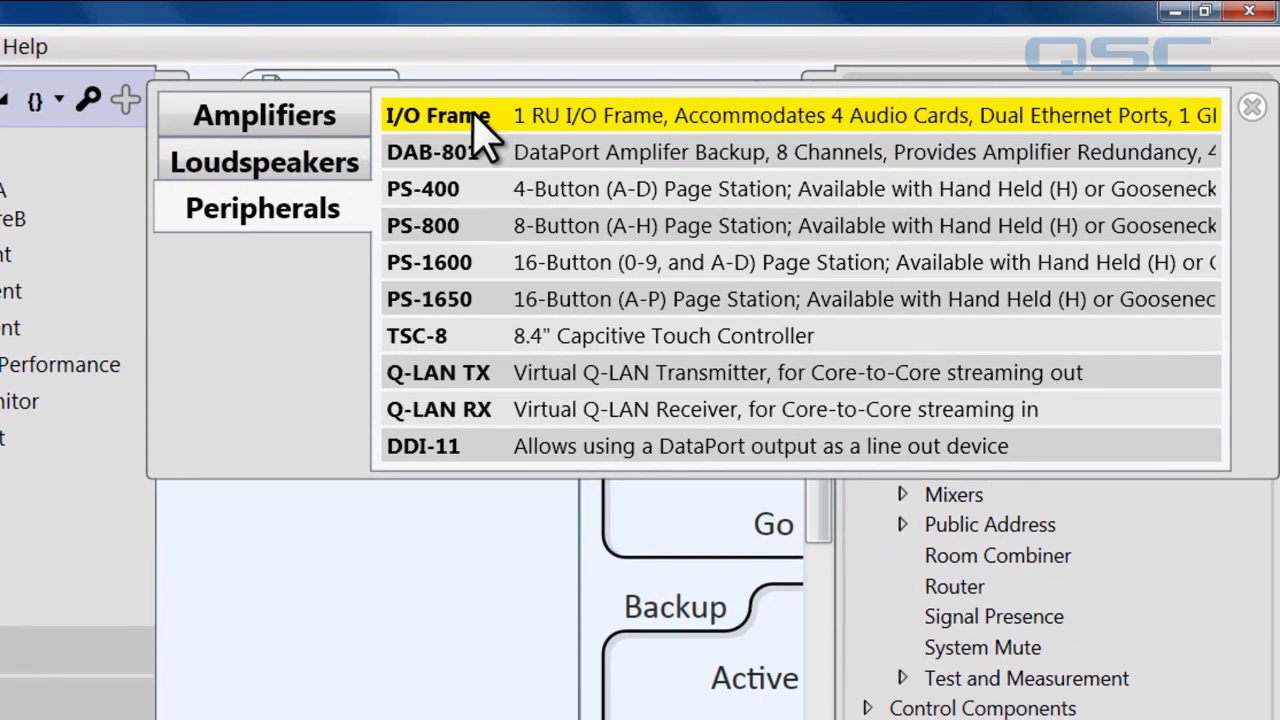
click(475, 115)
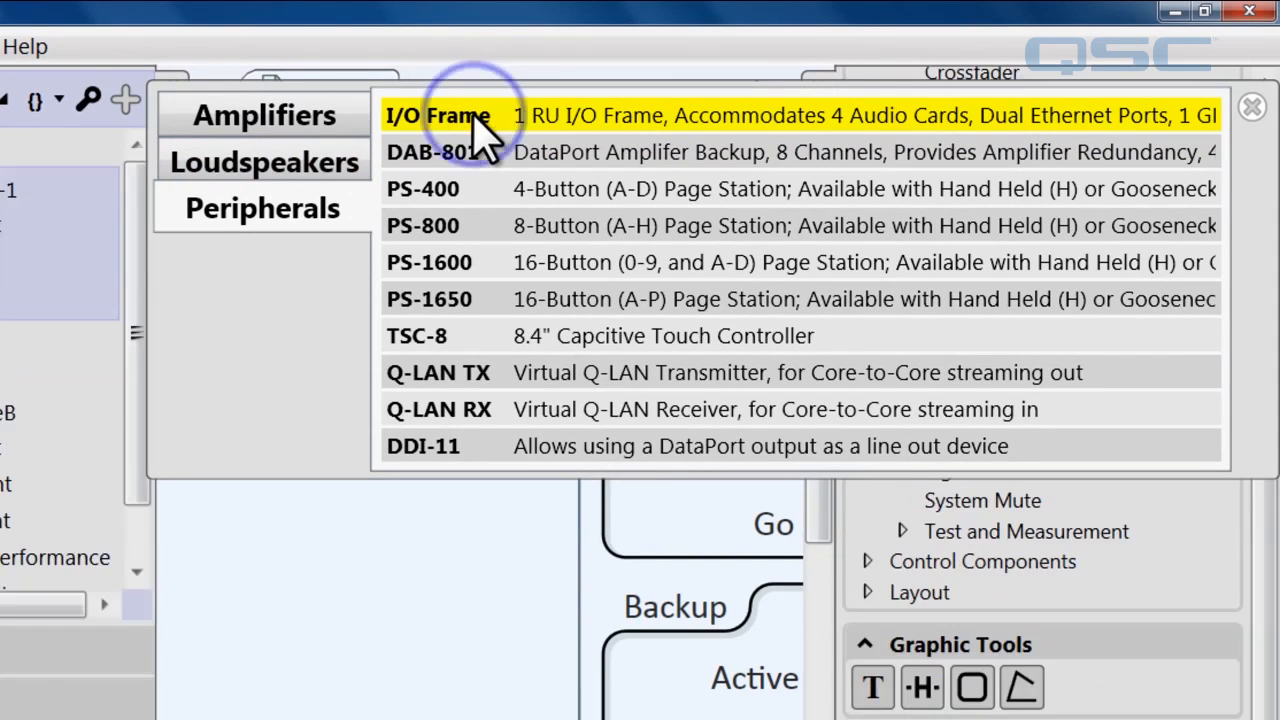
click(1251, 107)
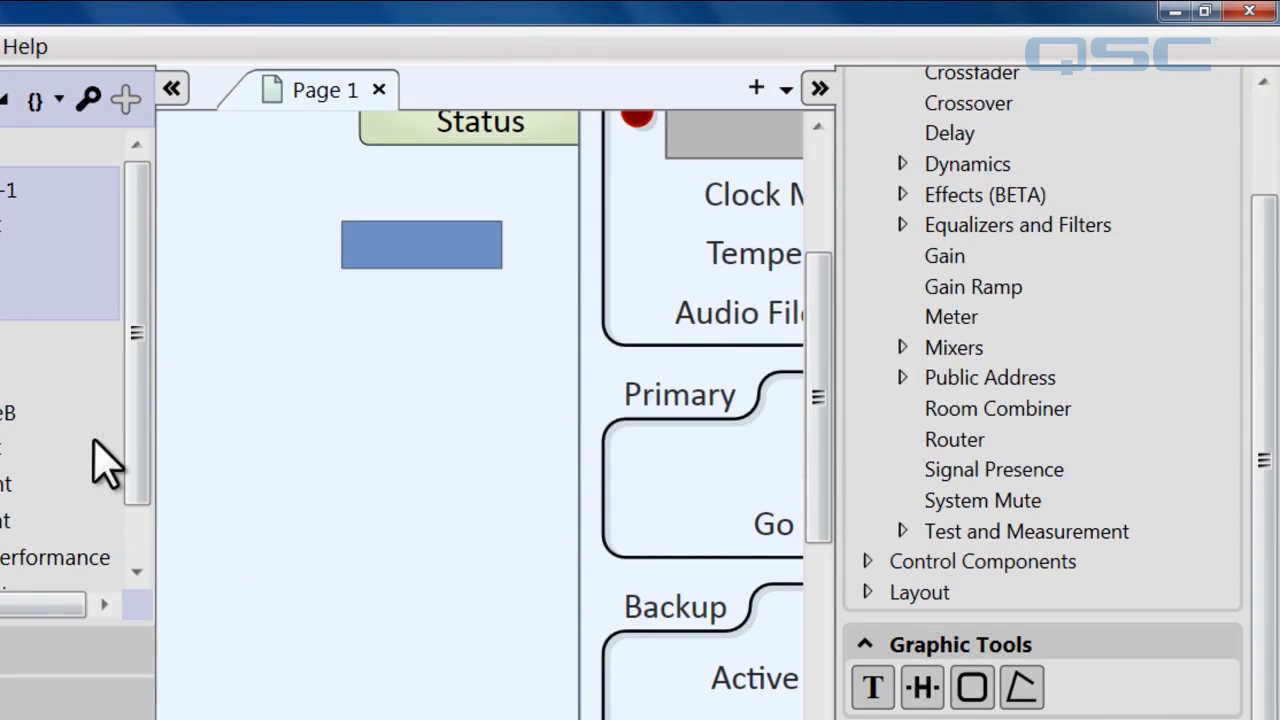
drag(127, 408, 122, 374)
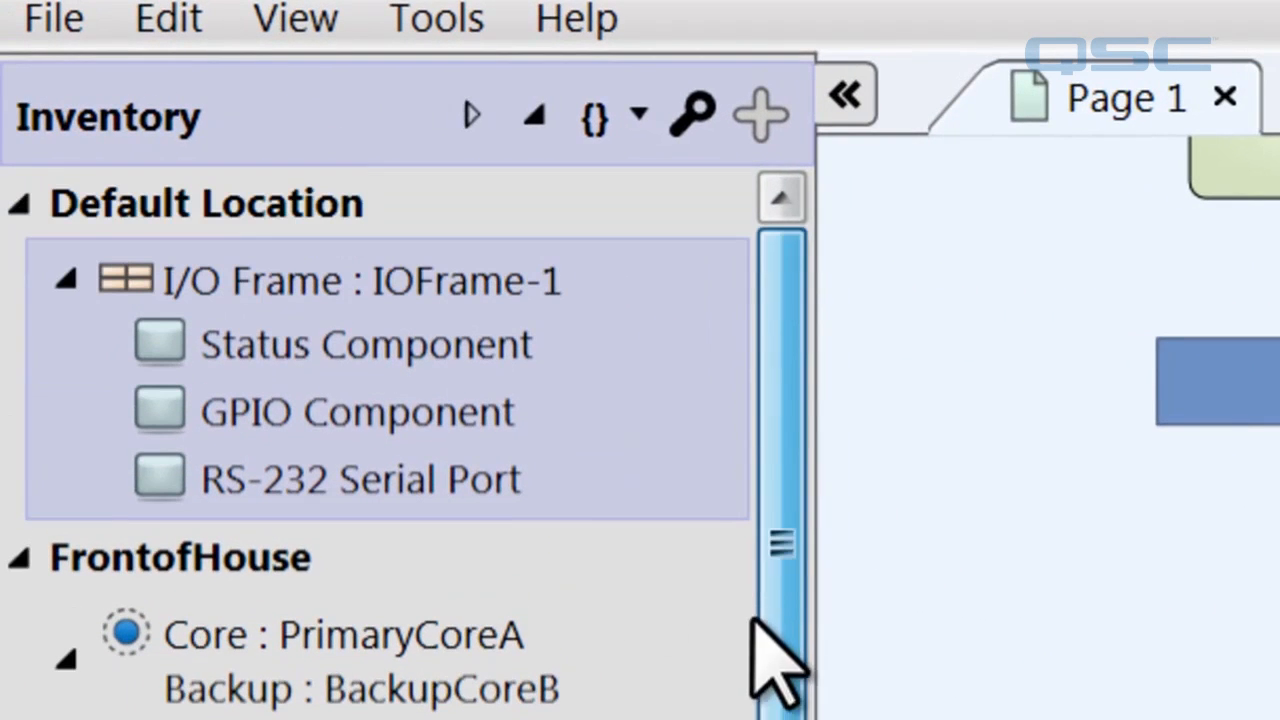
Select the new I/O Frame and review its name, location and redundancy properties.
click(278, 285)
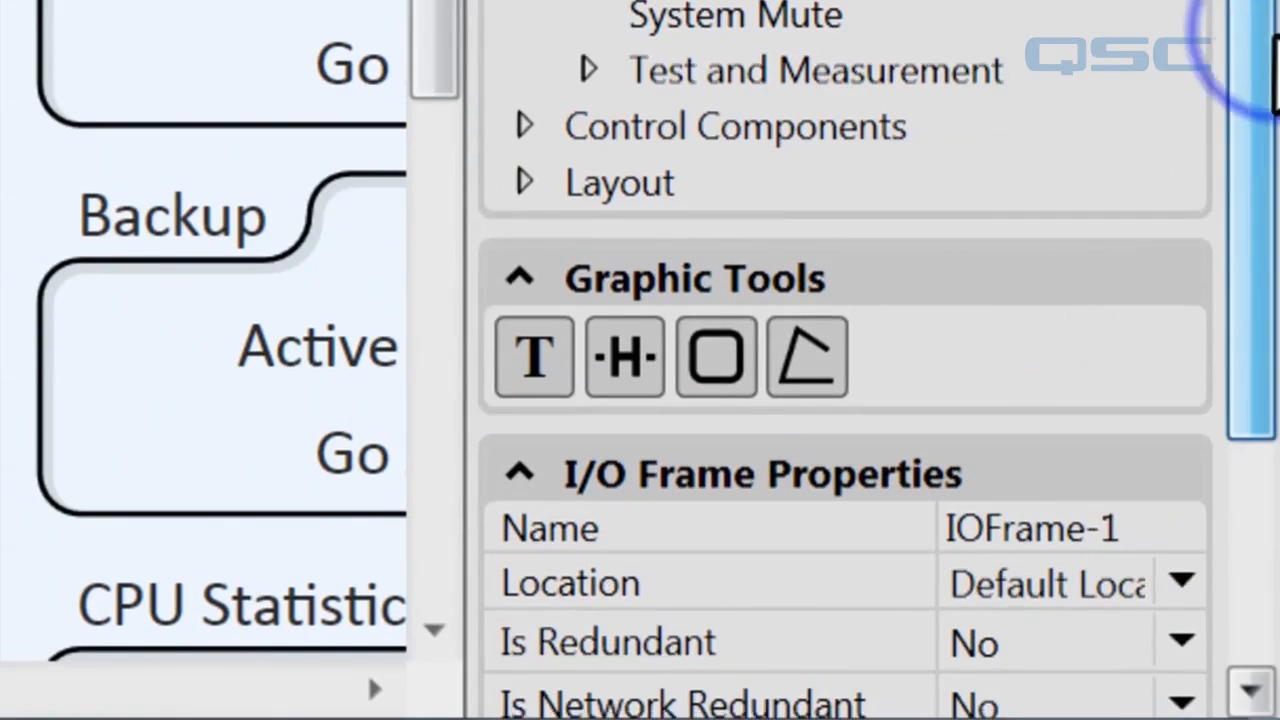
drag(1268, 60, 1257, 343)
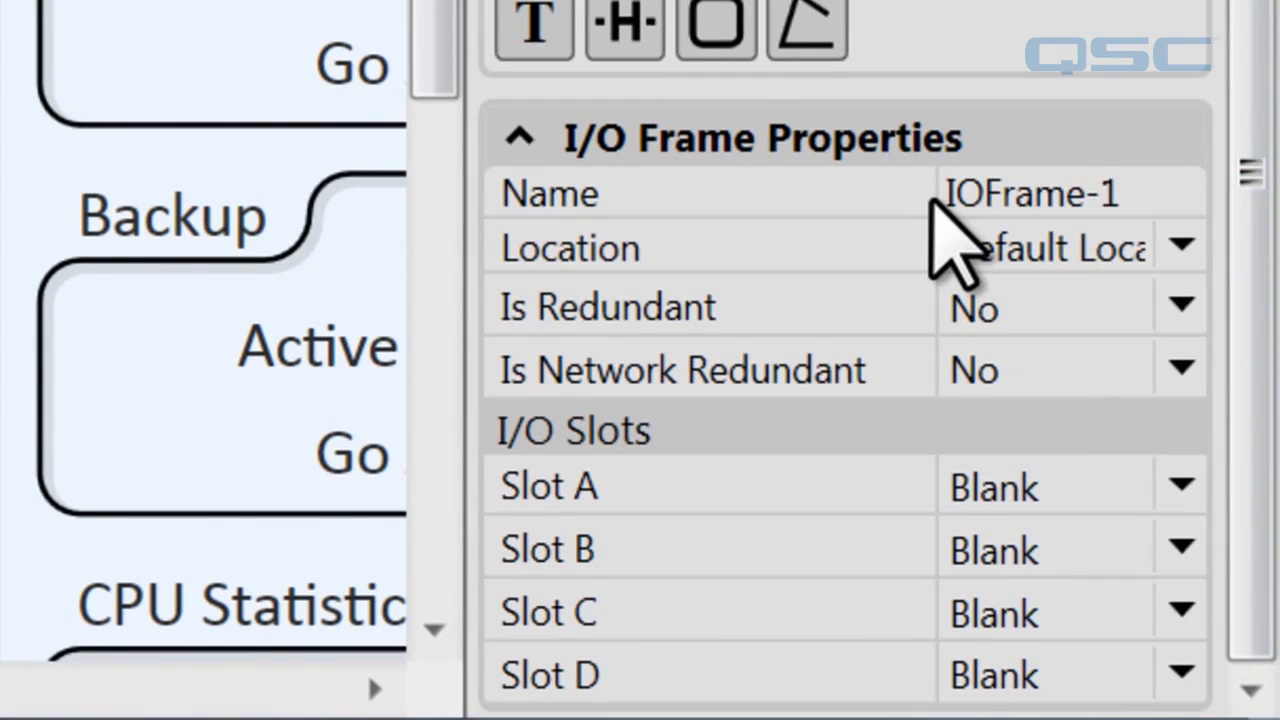
click(1020, 190)
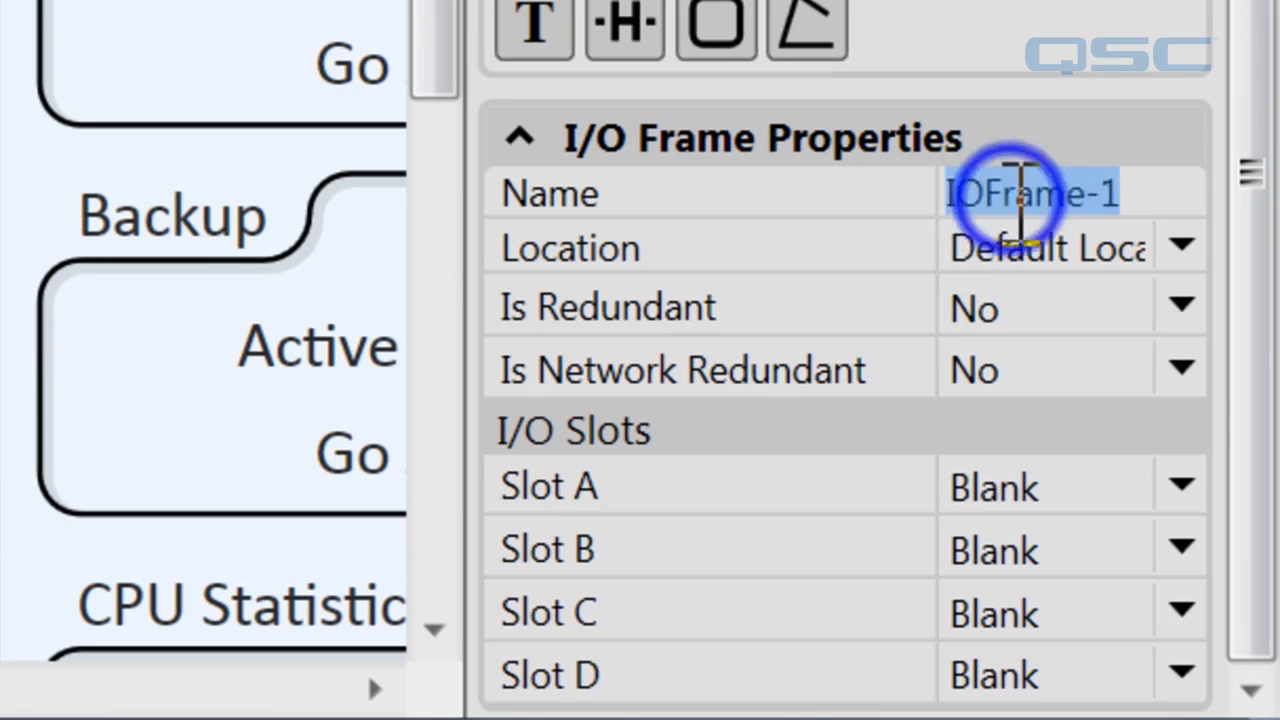
click(1015, 250)
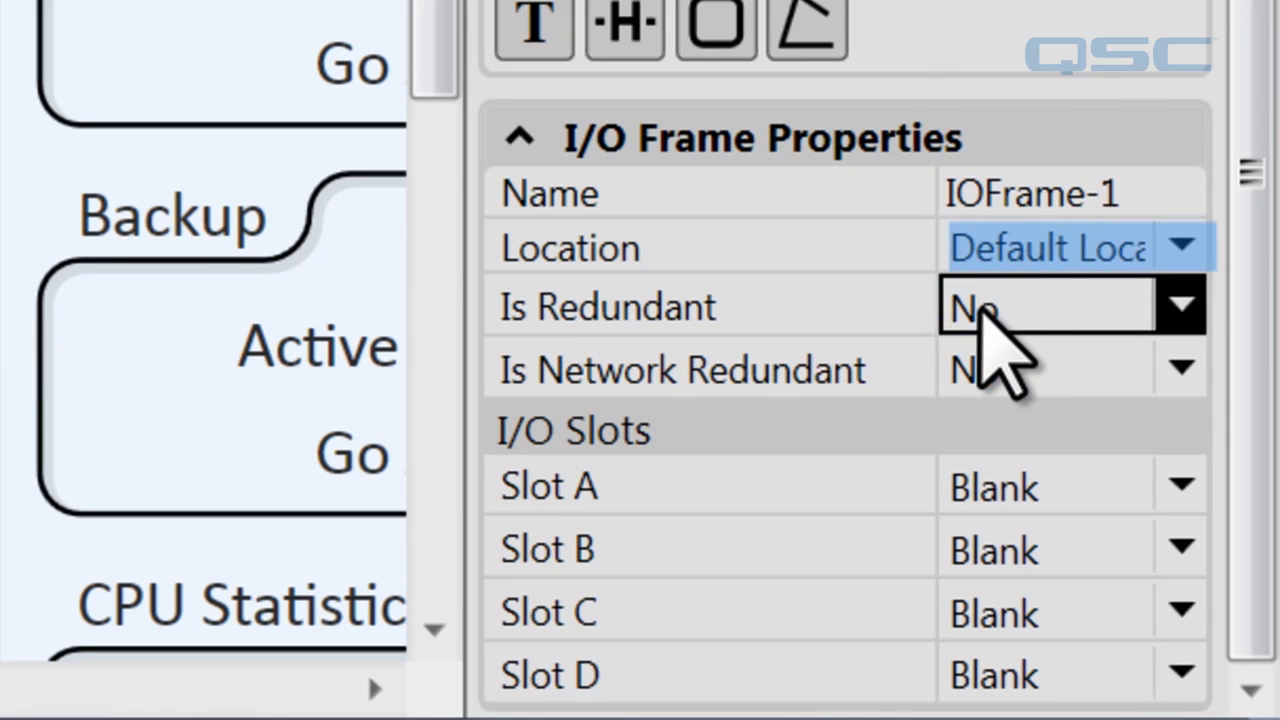
click(982, 302)
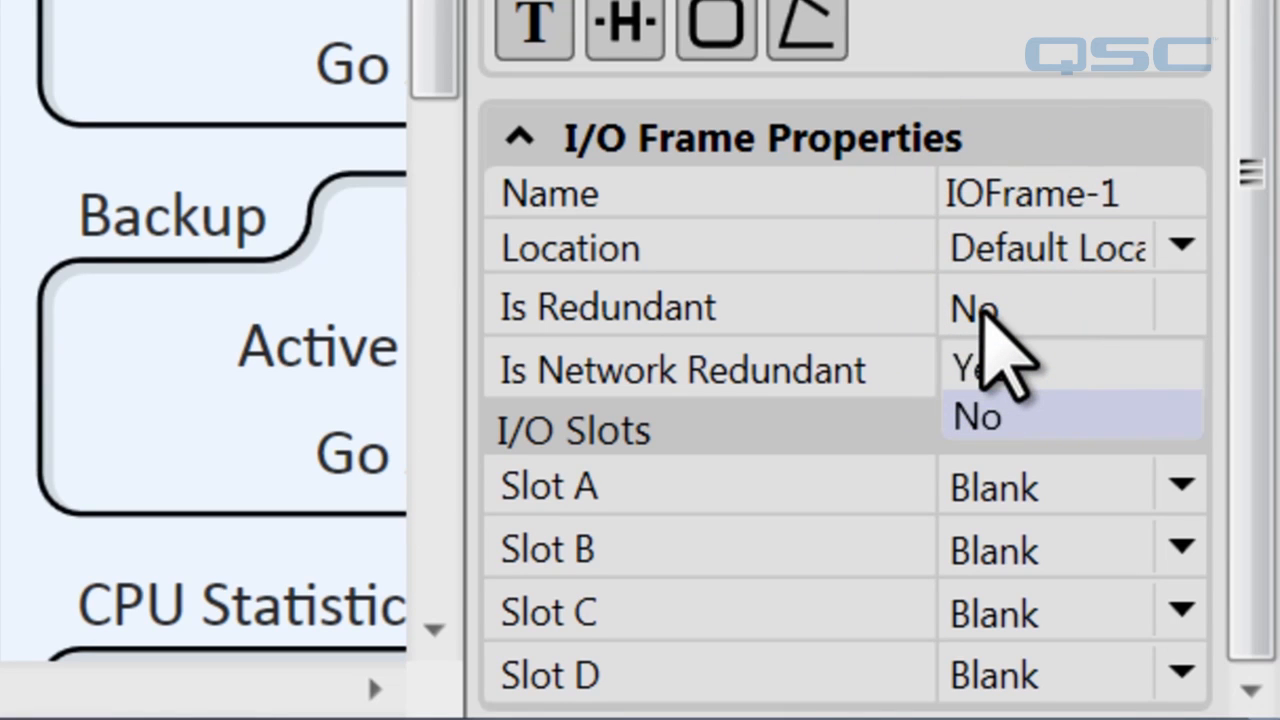
click(1235, 390)
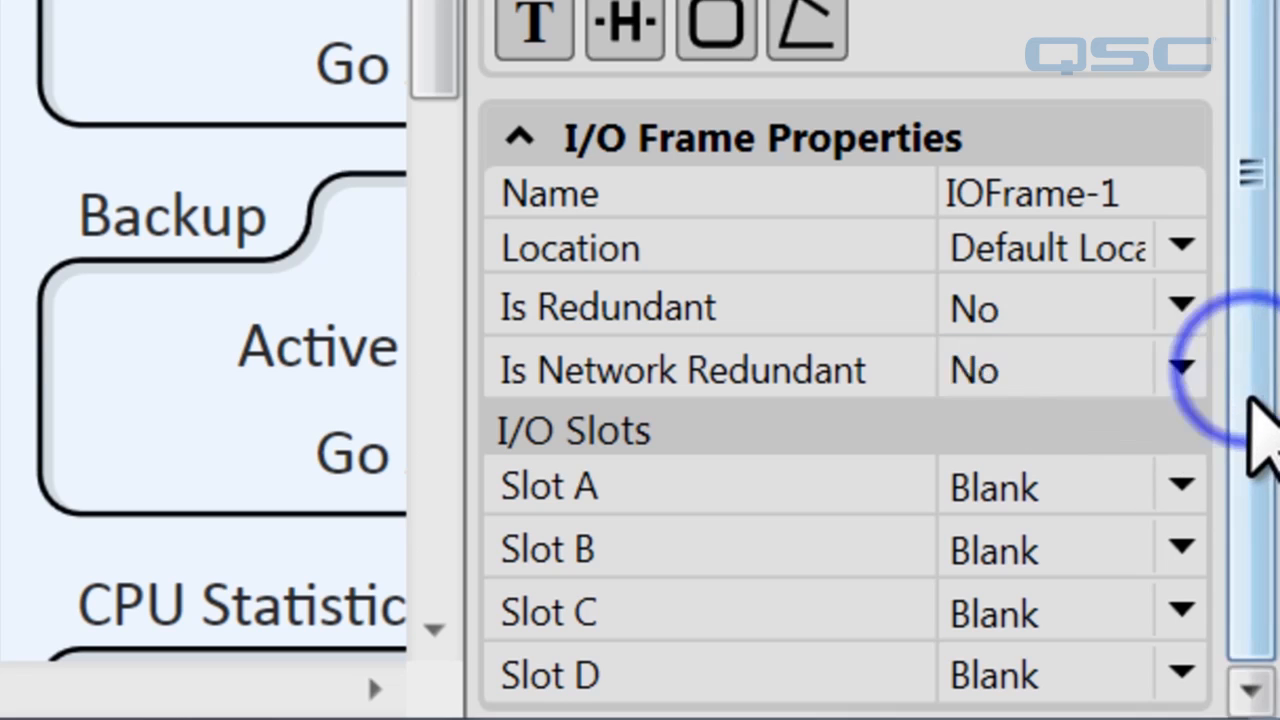
Set the I/O Frame's slots A and B to Mic/Line In High Performance and slots C and D to DataPort Out.
click(1175, 487)
click(1108, 428)
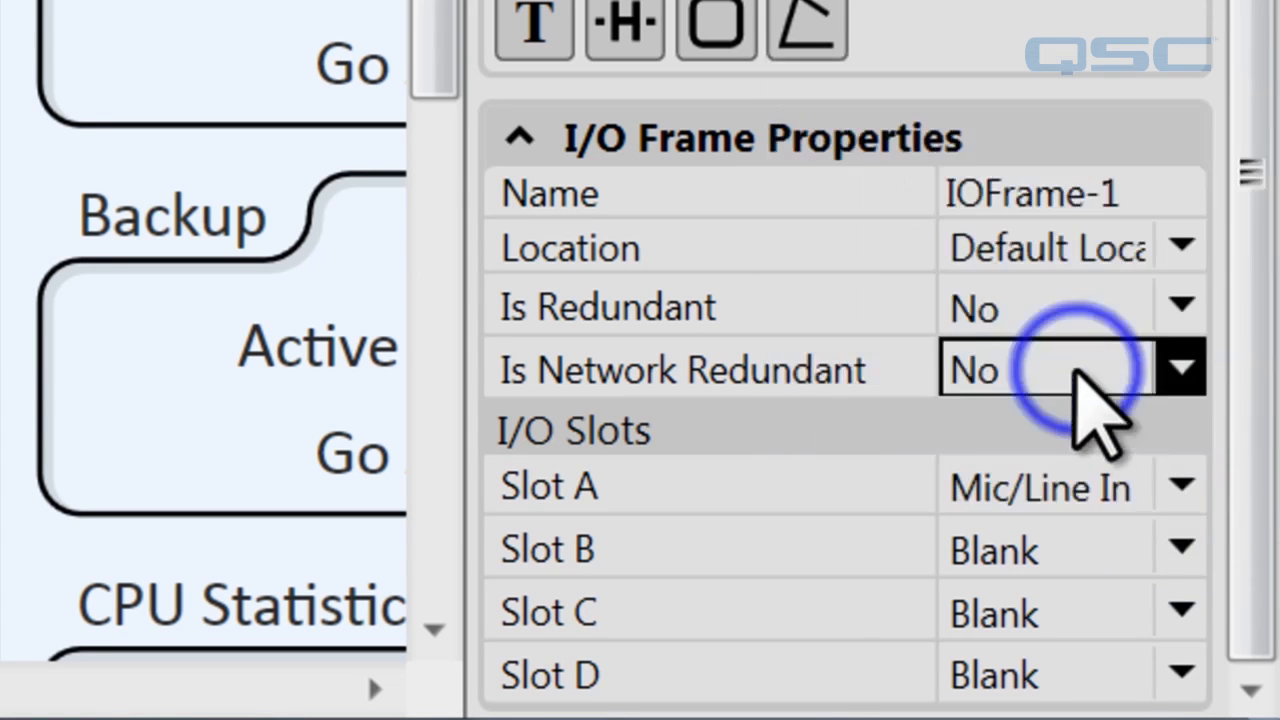
click(1180, 548)
click(1078, 438)
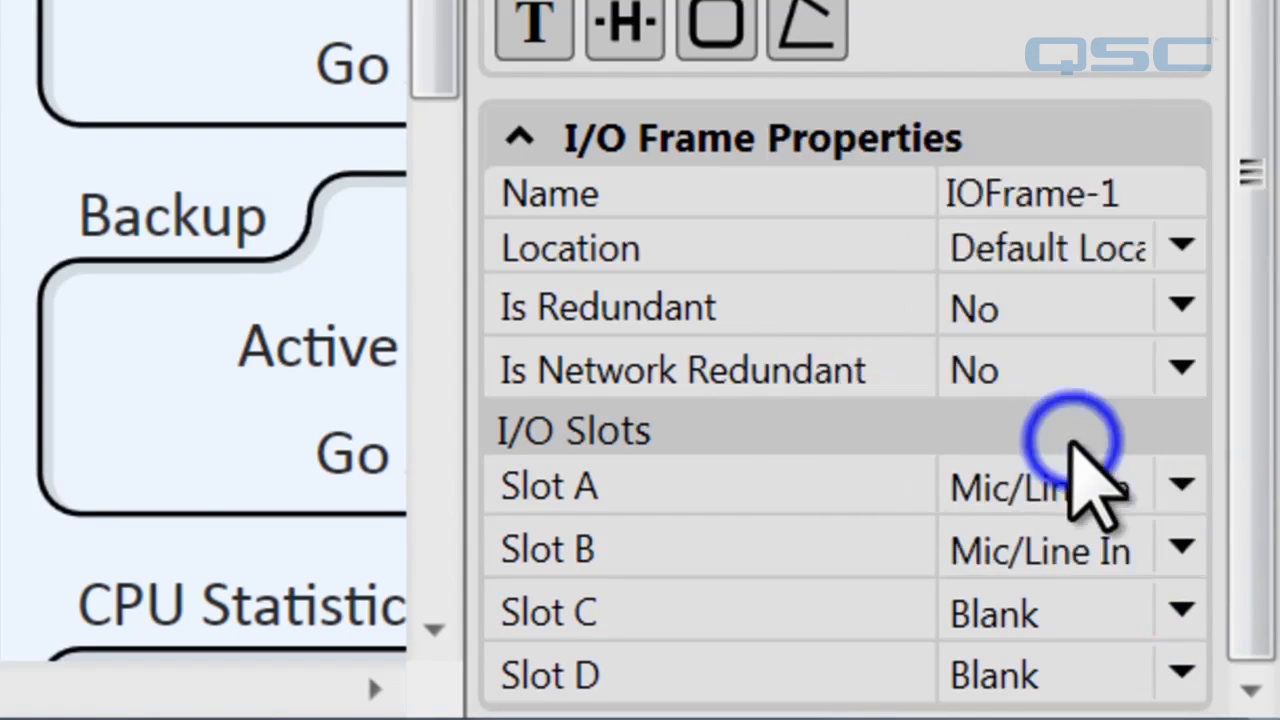
click(1180, 610)
click(1005, 355)
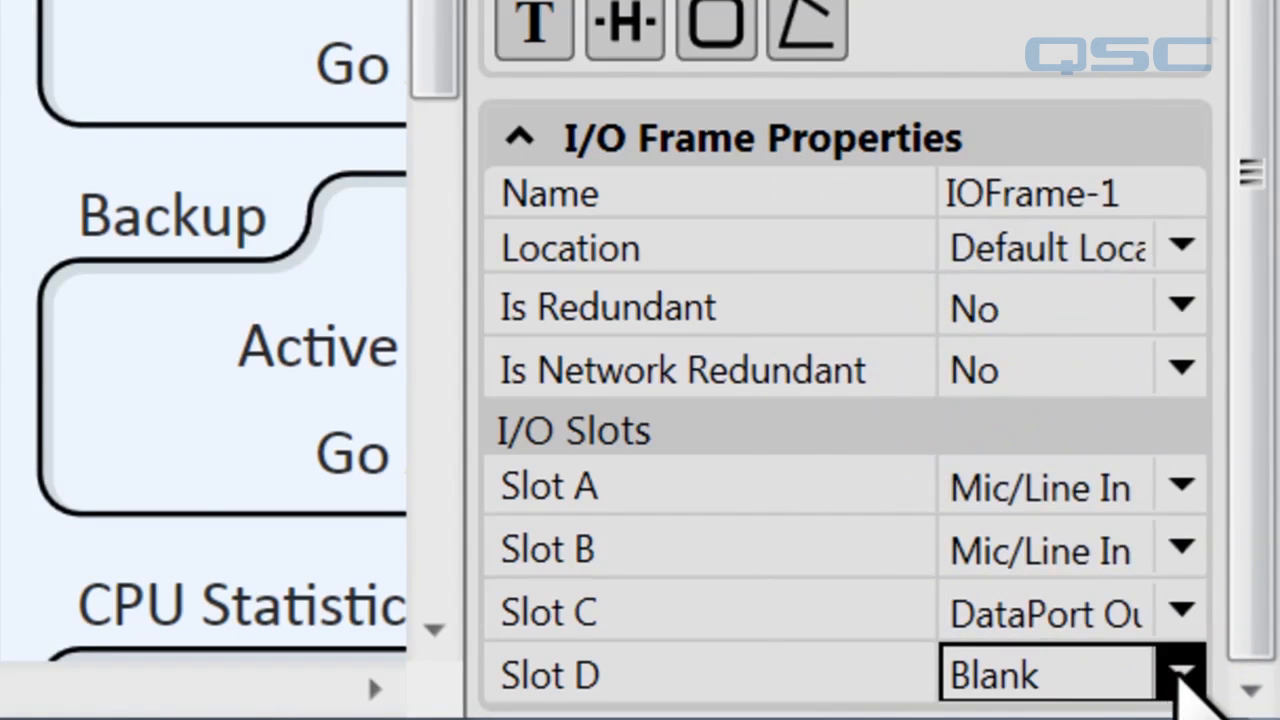
click(1180, 670)
click(1034, 418)
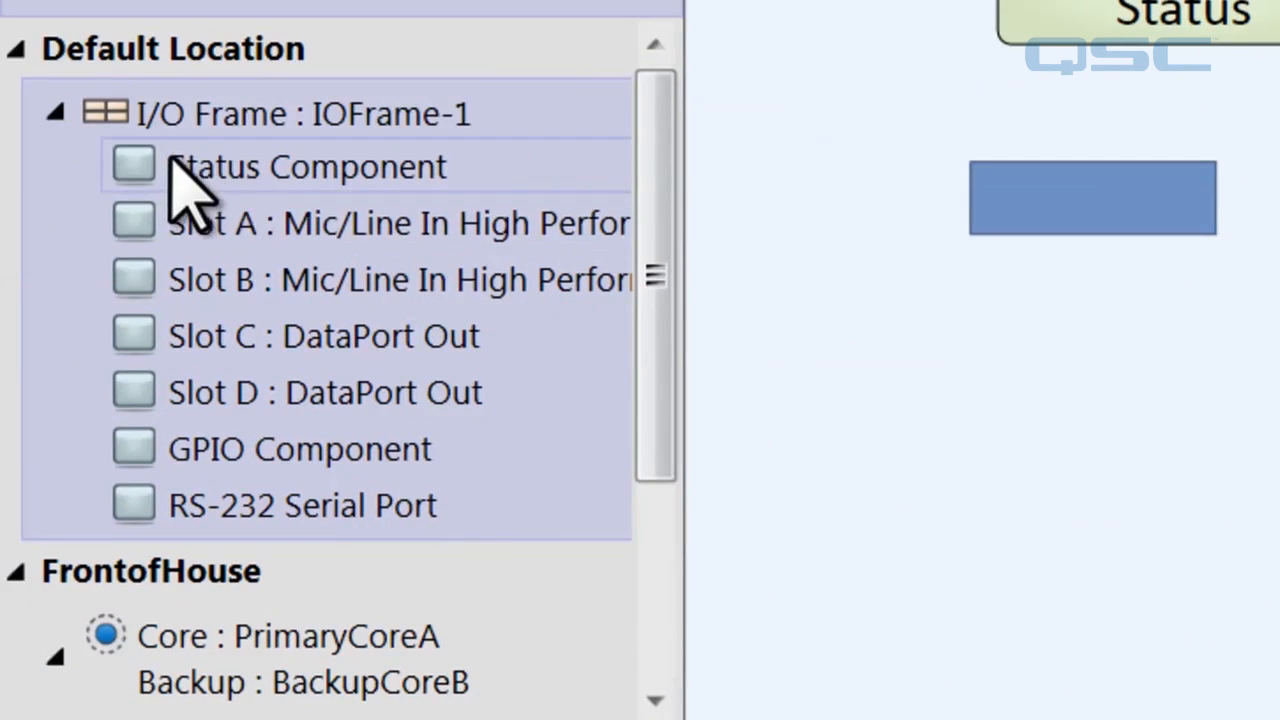
Place the I/O Frame's Status Component in the schematic and open its control panel.
click(145, 168)
drag(145, 162, 834, 447)
double_click(960, 522)
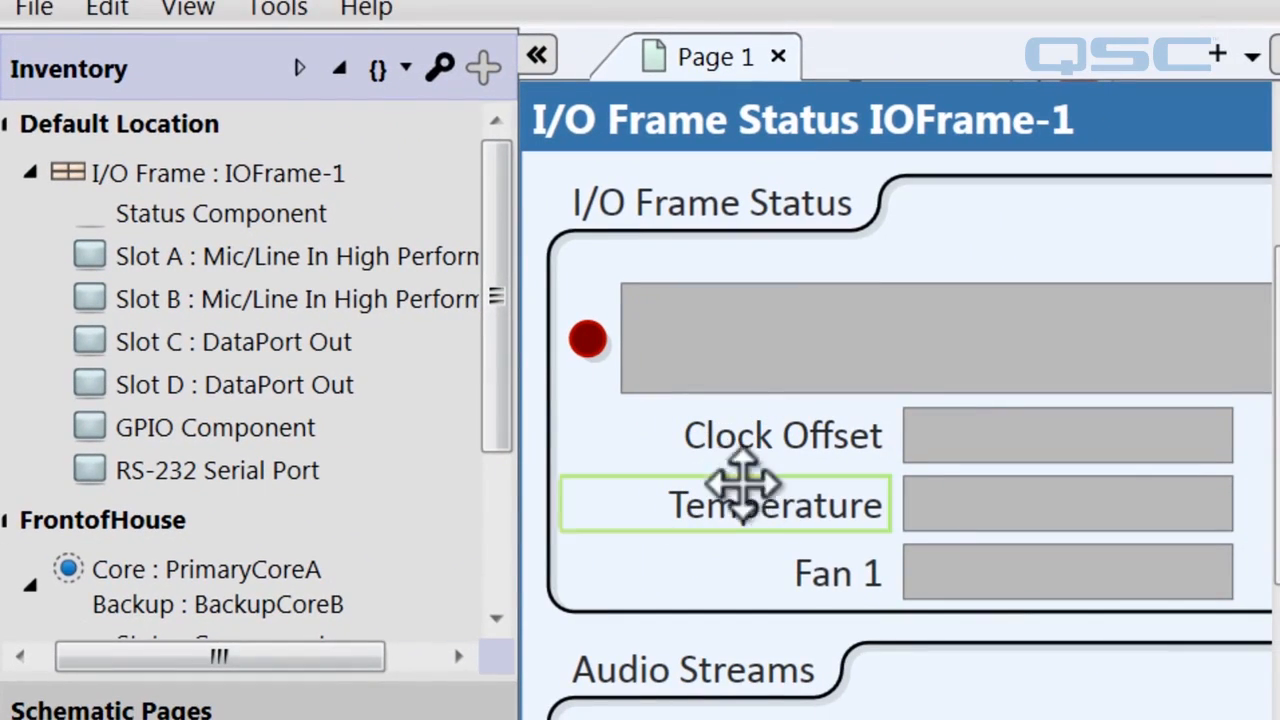